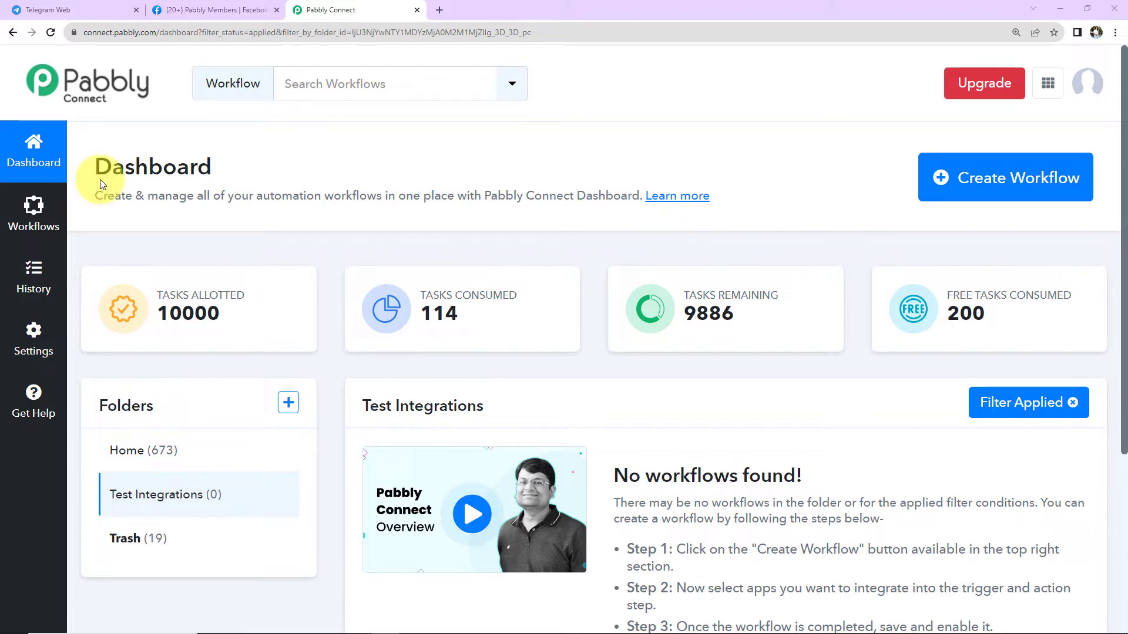
Create a new workflow and give it the pasted name 'Post Telegram Messages on Facebook Group'.
click(1046, 188)
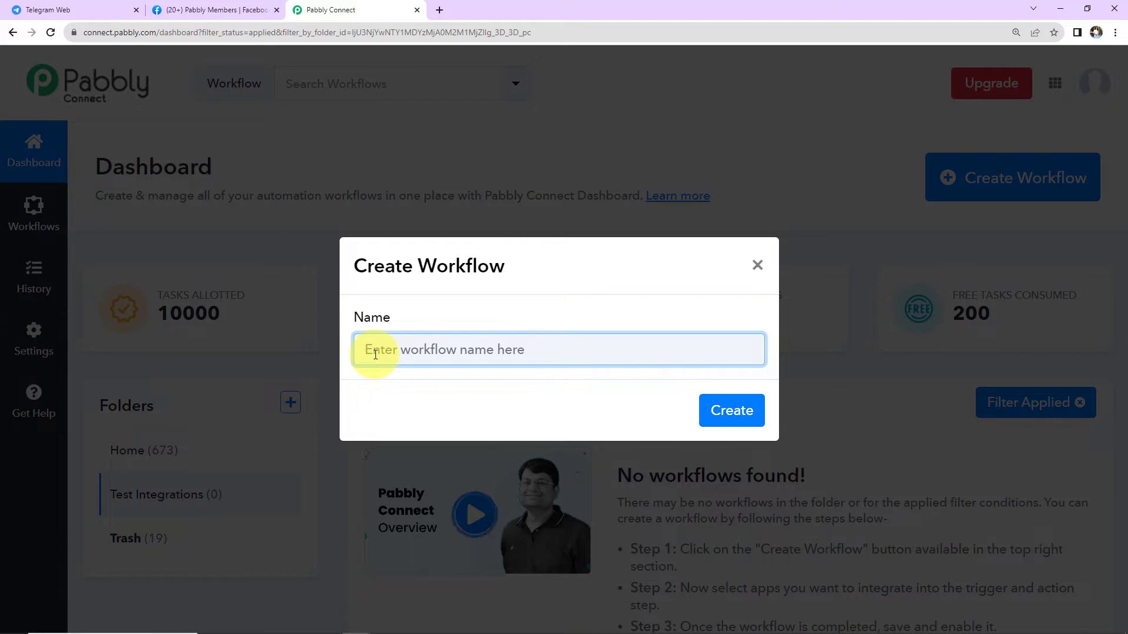
text(Post Telegram Messages on Facebook Group)
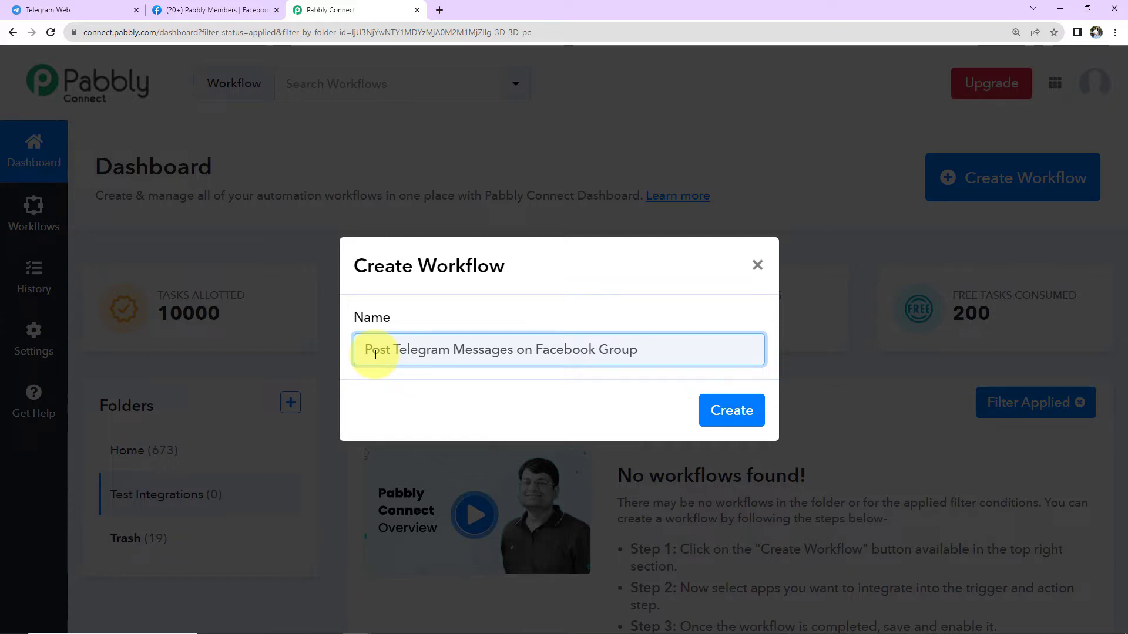
click(736, 417)
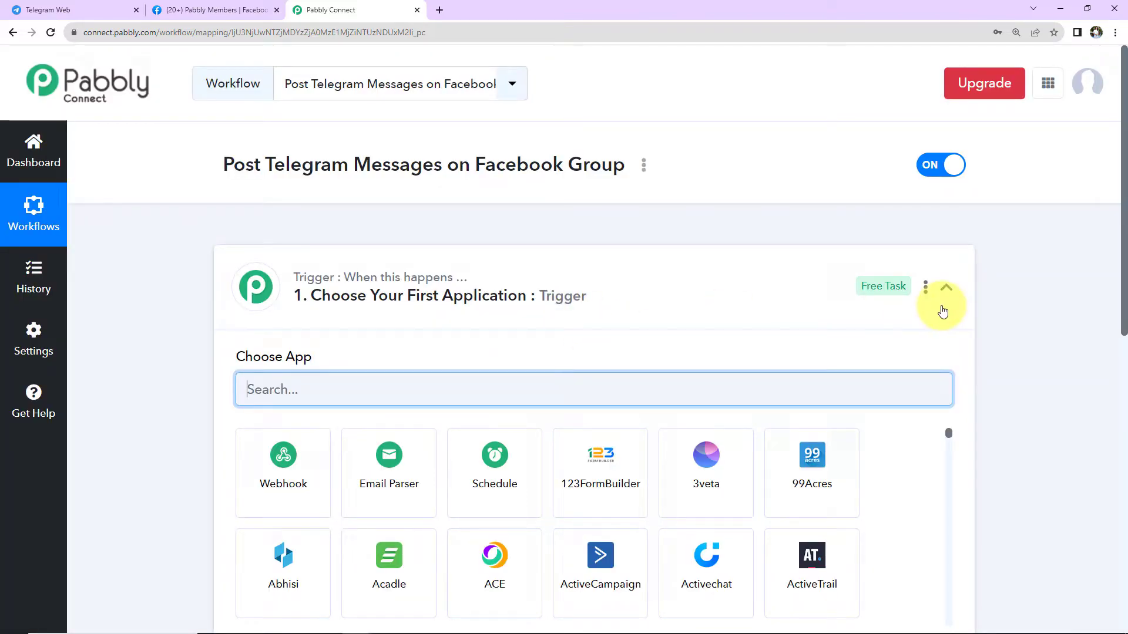
click(945, 287)
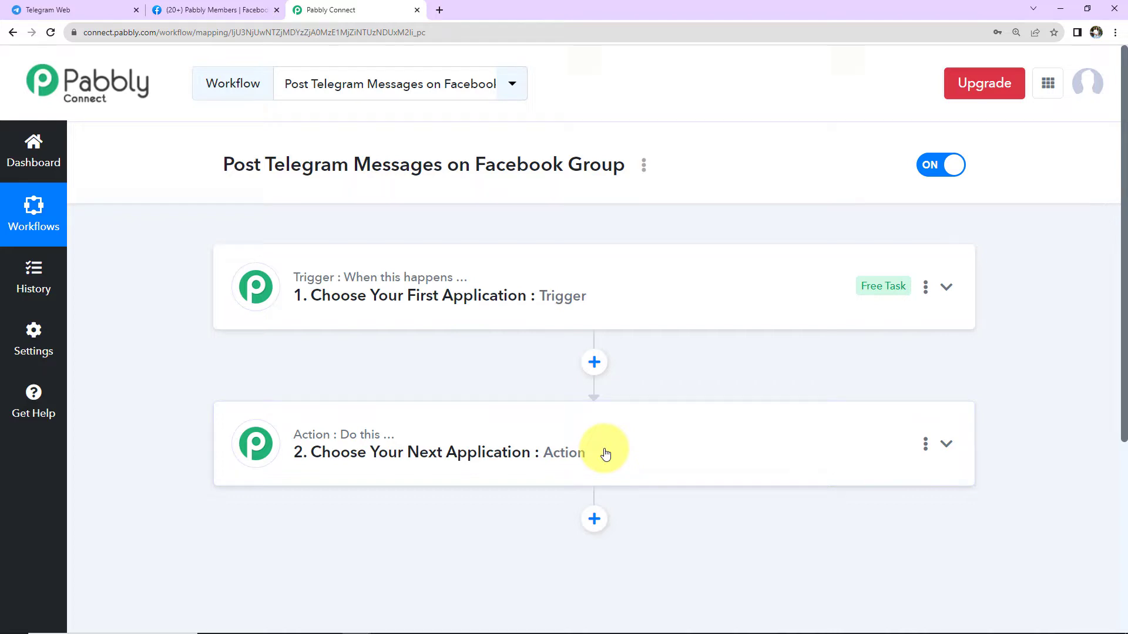
Set the trigger app to Telegram Bot with the Set Webhook / Watch Updates event.
click(632, 310)
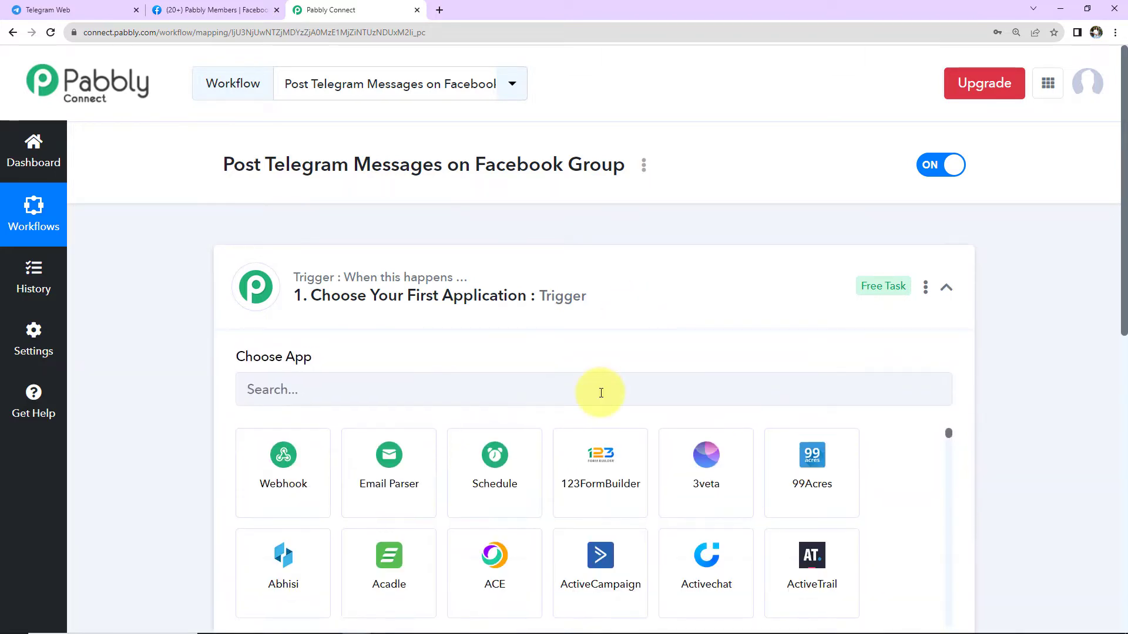
text(teleg)
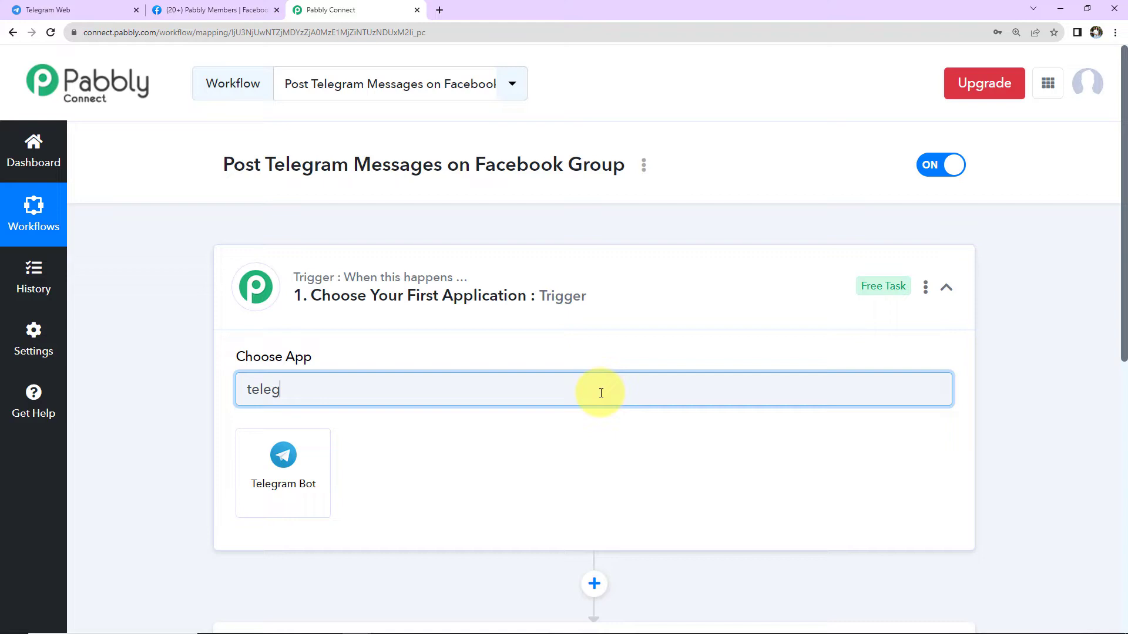
click(254, 457)
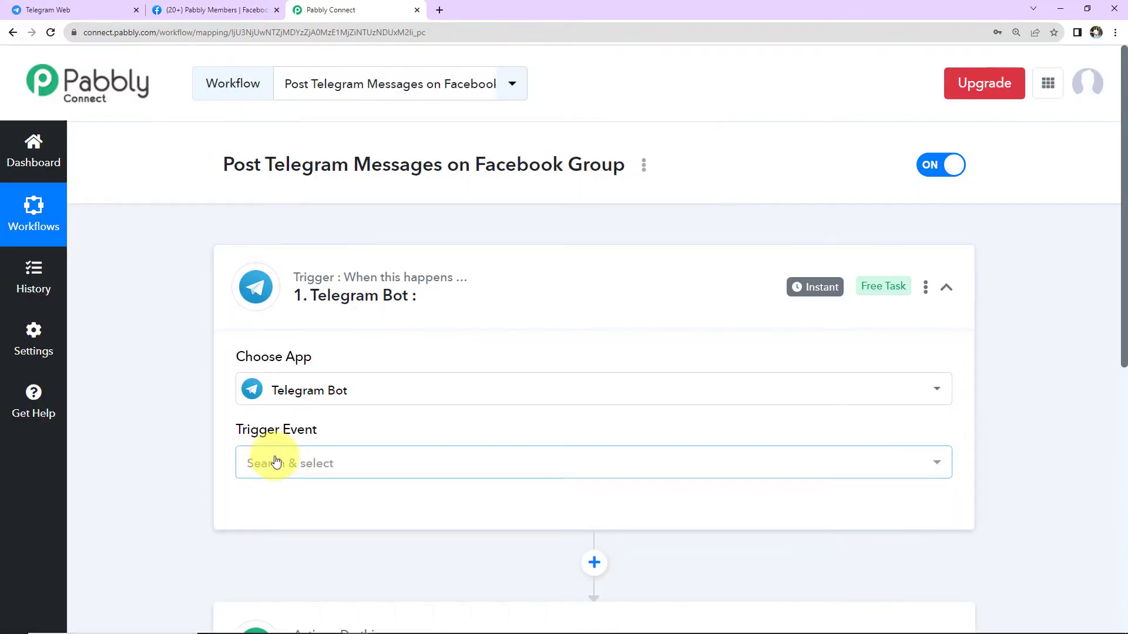
click(276, 462)
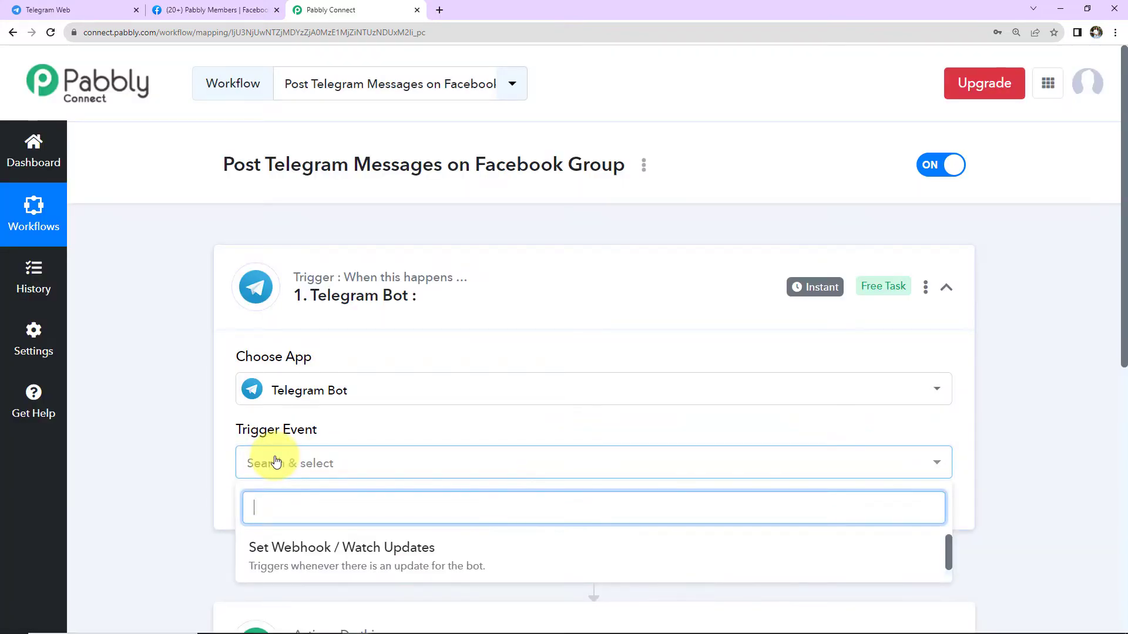
click(282, 555)
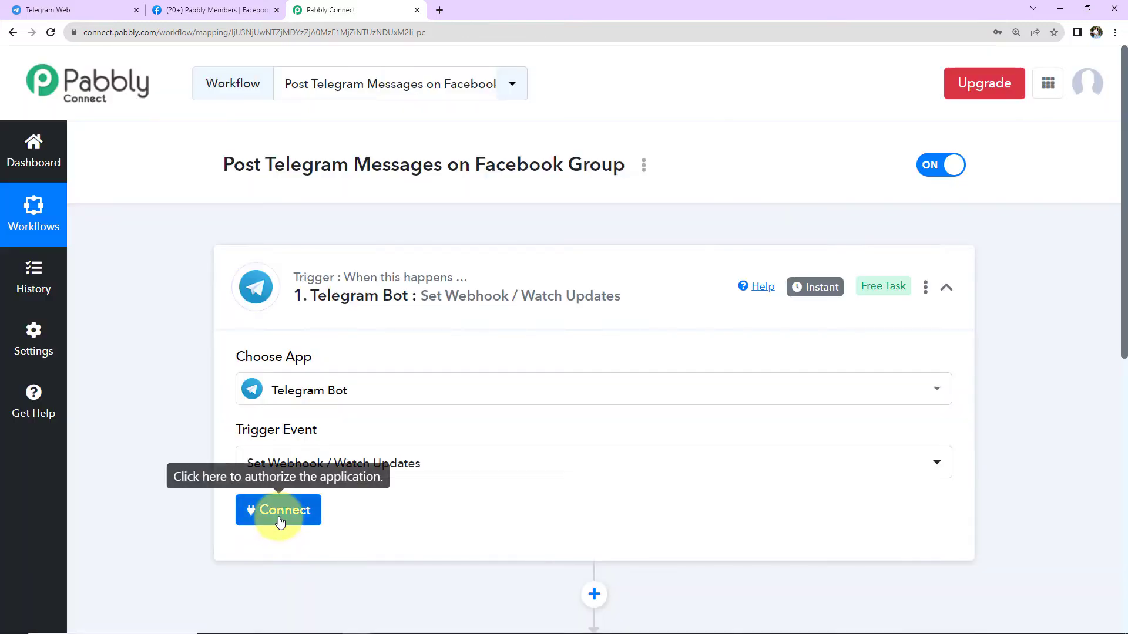
Start adding a new Telegram Bot connection that asks for a bot token.
click(279, 521)
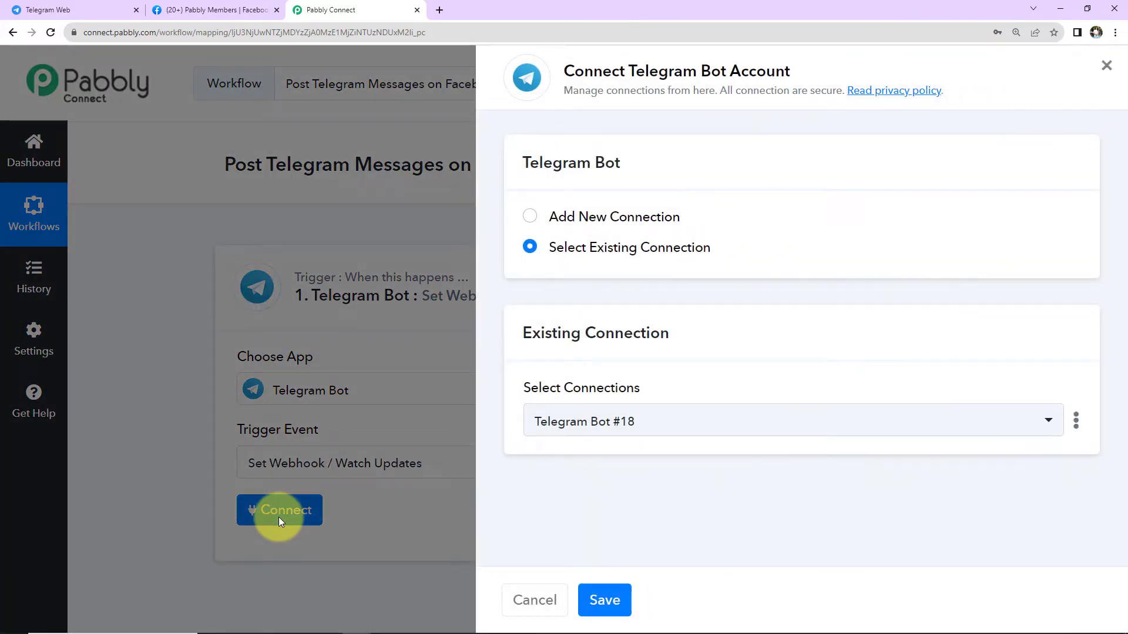
drag(628, 73, 790, 72)
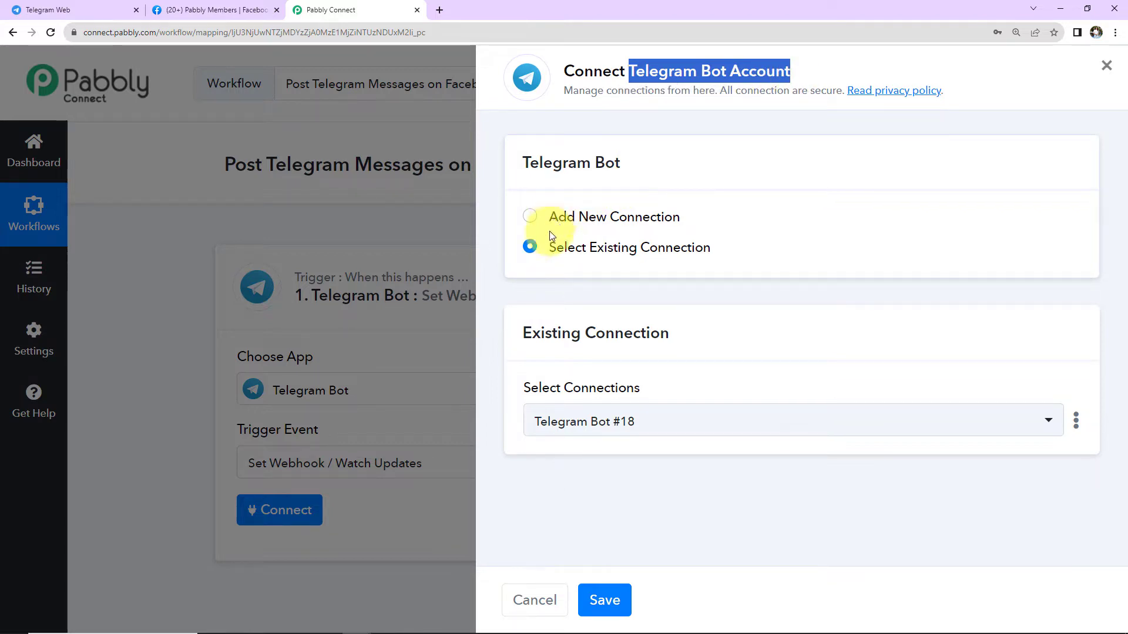
click(528, 217)
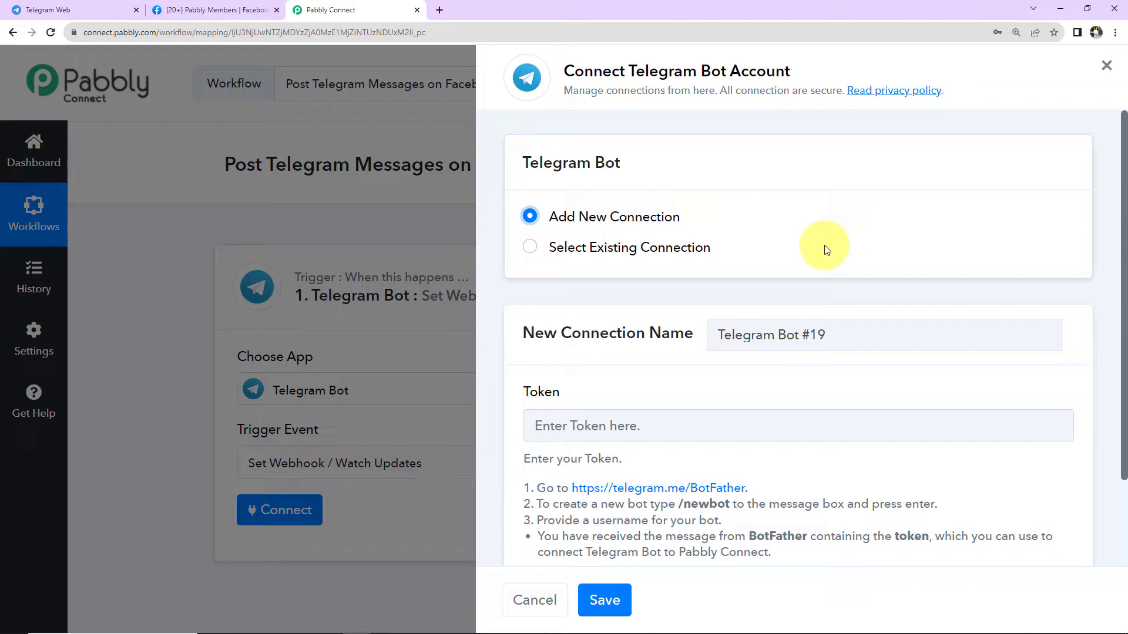
scroll(825, 260, down, 2)
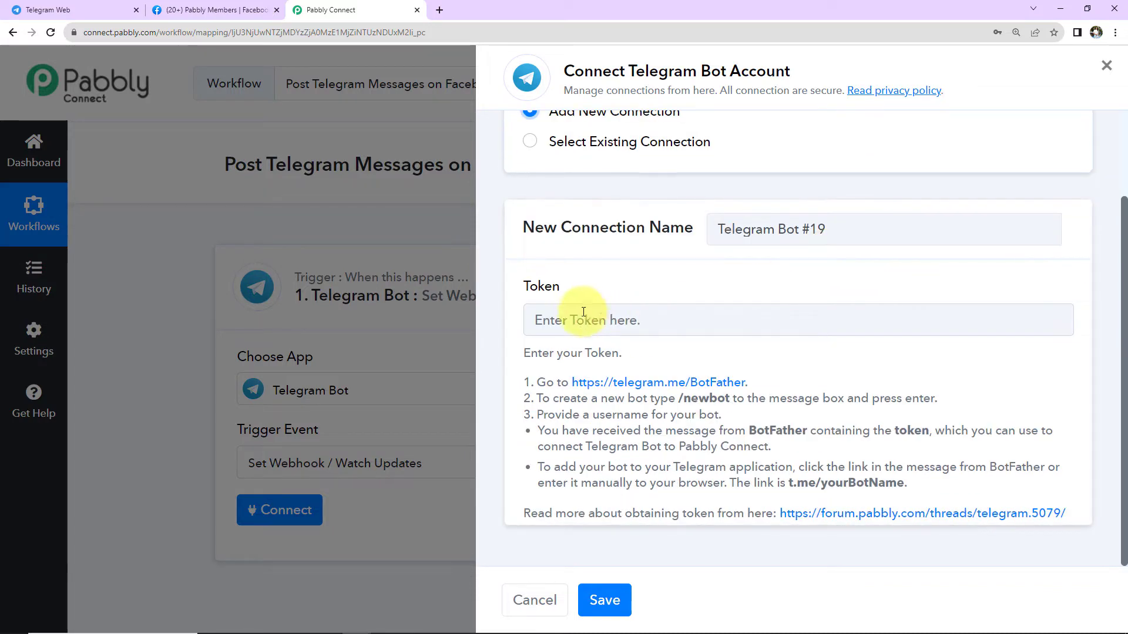
drag(565, 292, 513, 300)
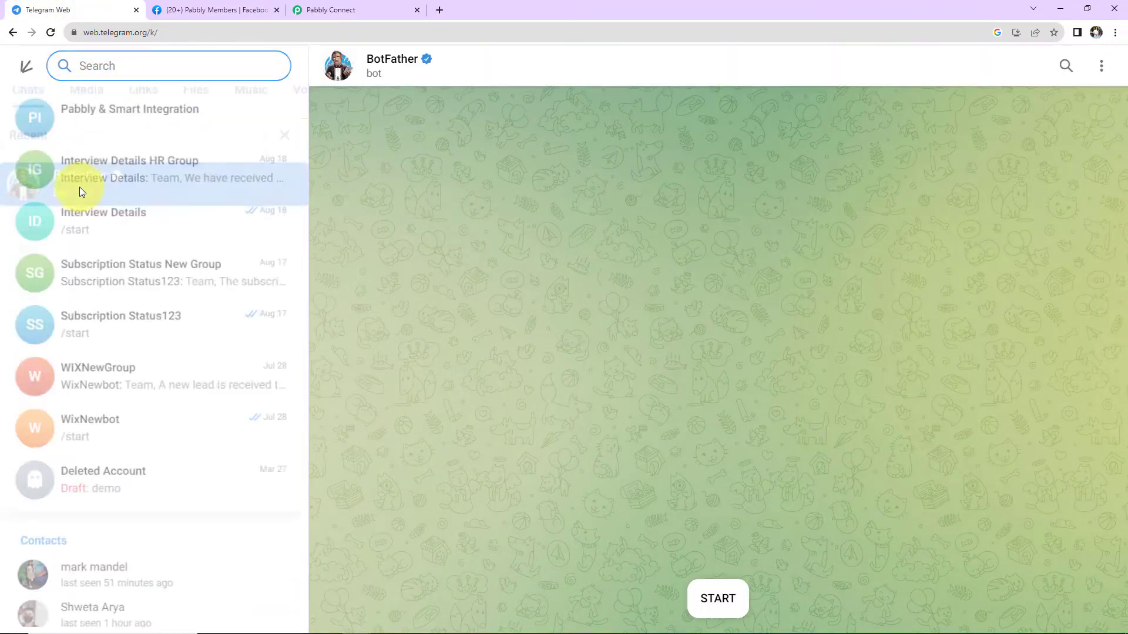
Start BotFather, send /newbot, and give the bot the name SmartIntegration1234.
click(718, 598)
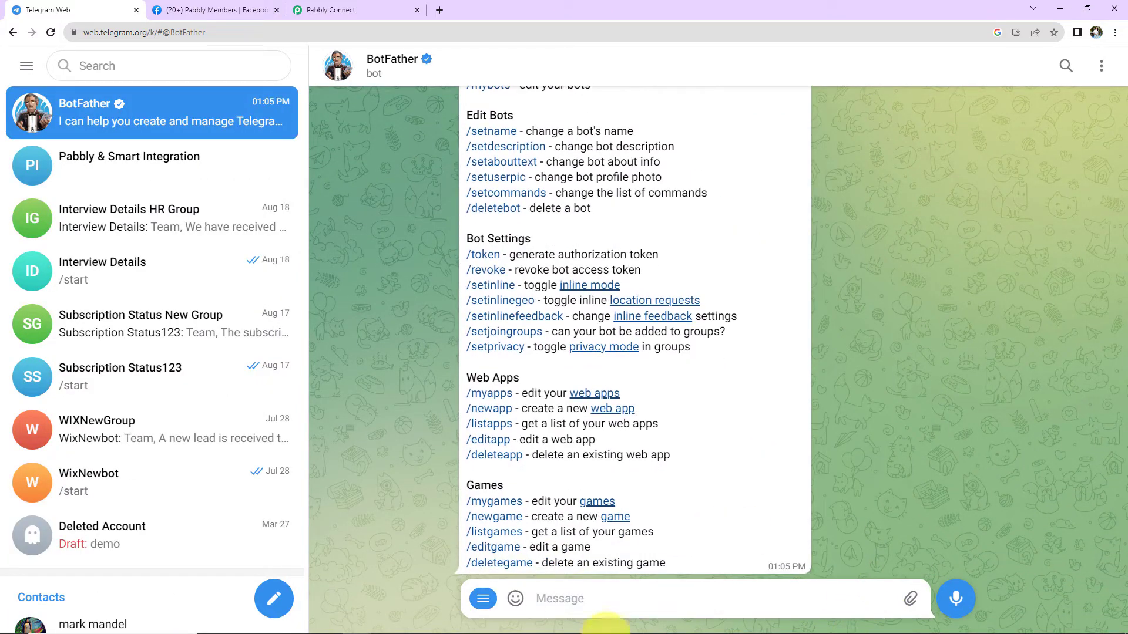
click(609, 605)
text(/new)
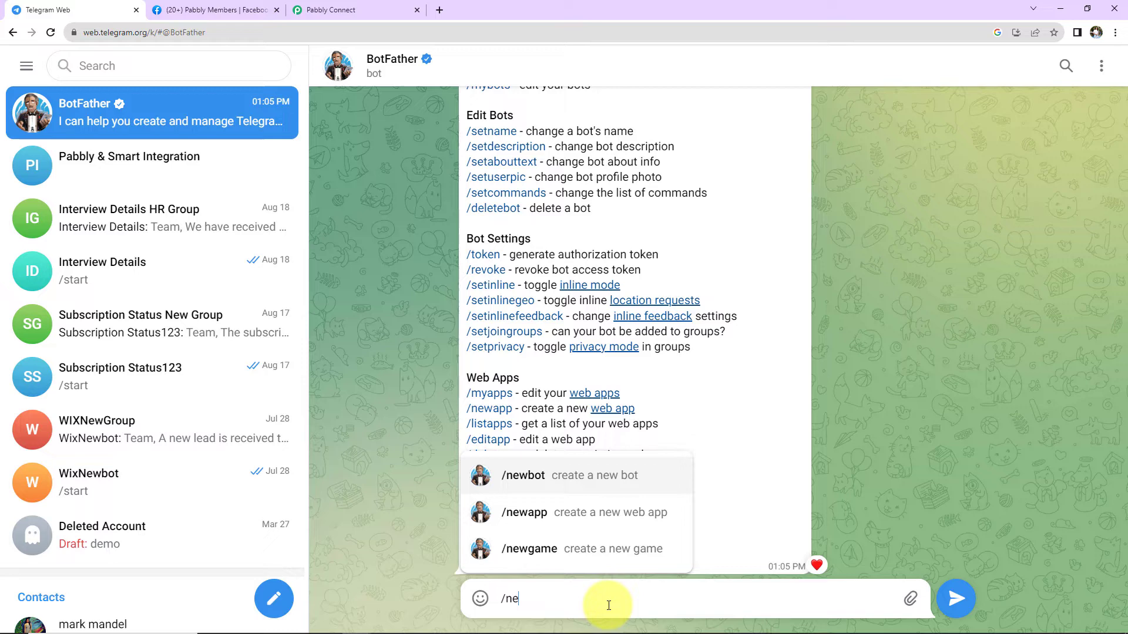
click(597, 472)
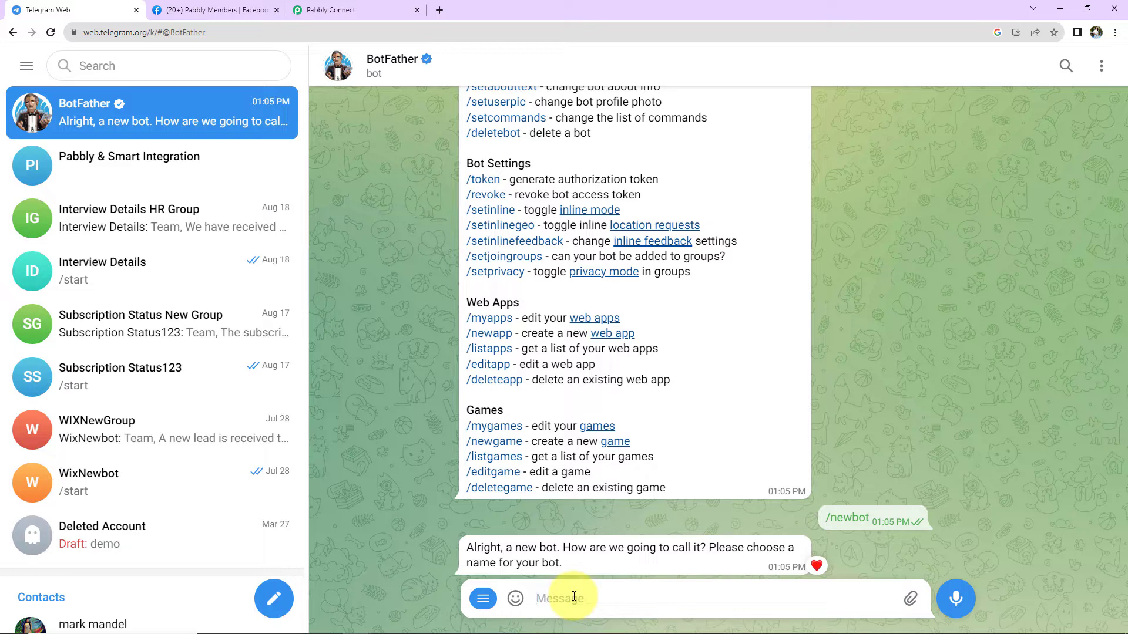
text(Sma)
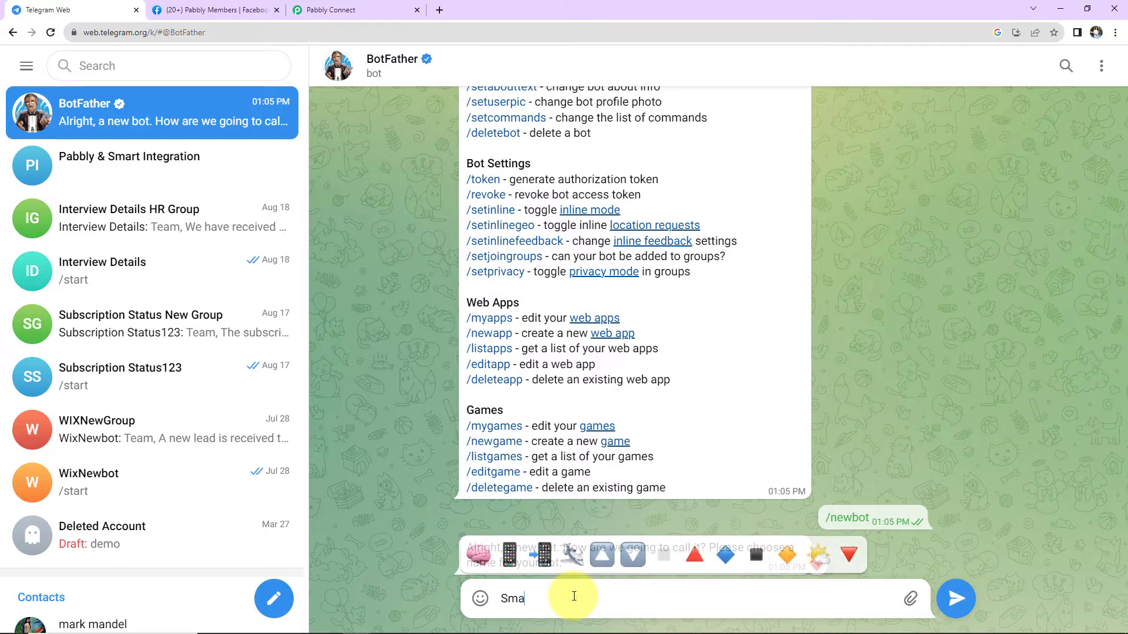
text(rtlntegrat)
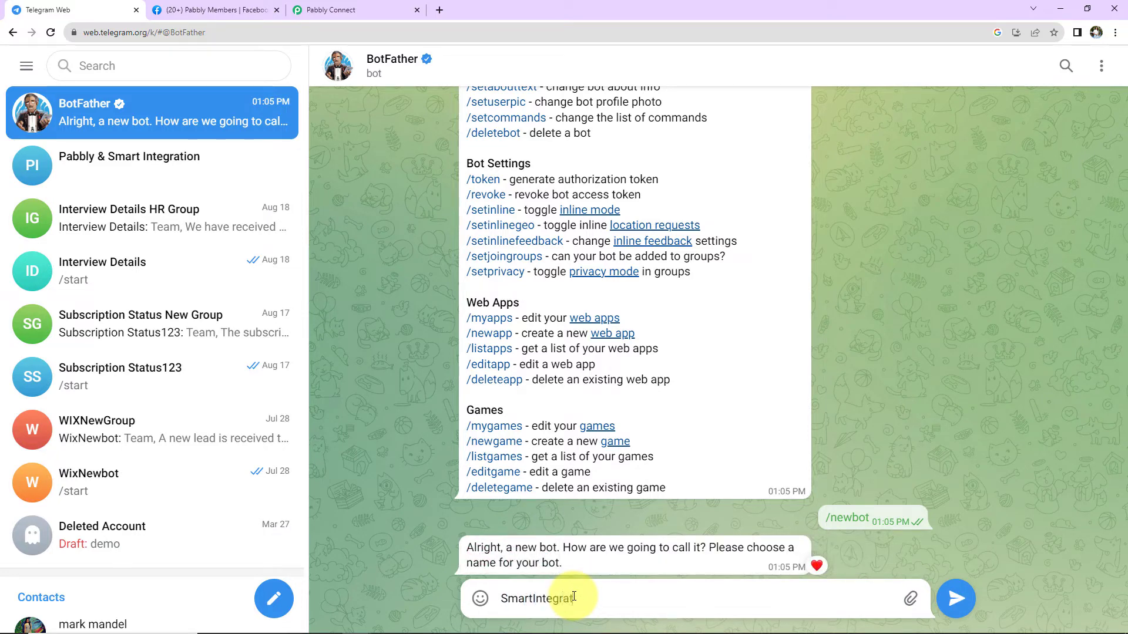
text(ion1234)
key(Return)
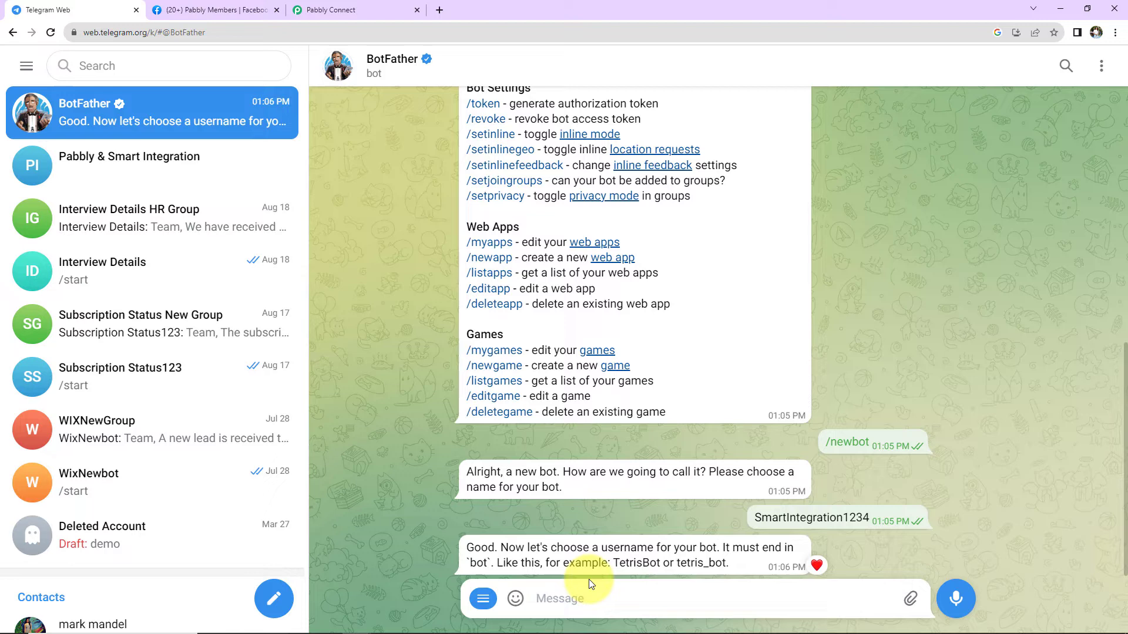
Send the username SmartIntegration1234_bot, then select the returned API token for copying.
text(S)
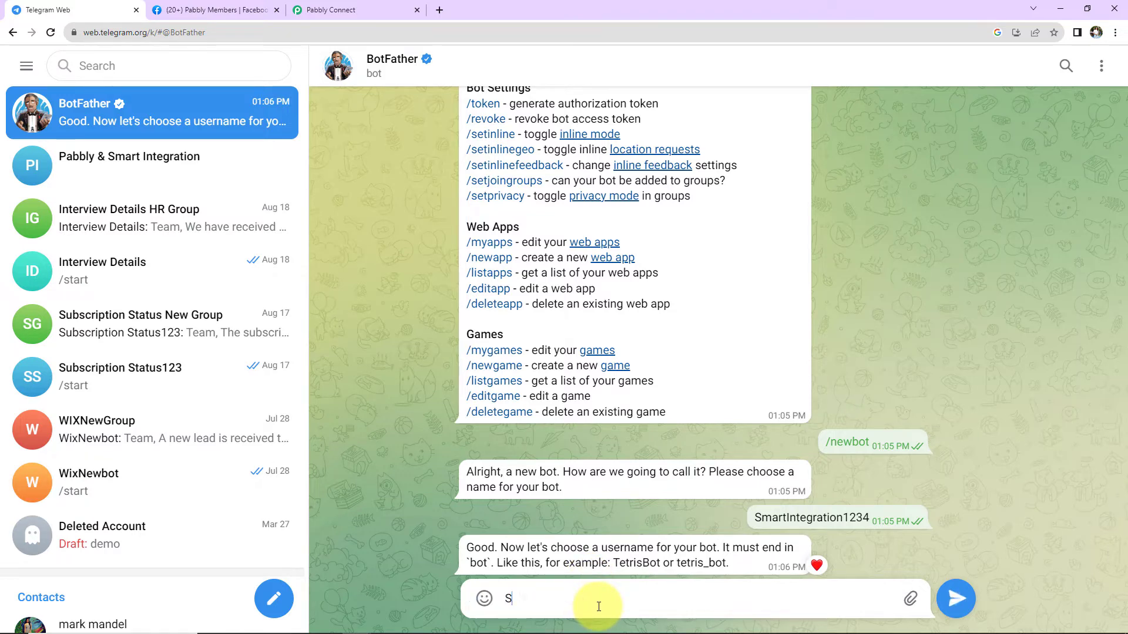
text(martInteg)
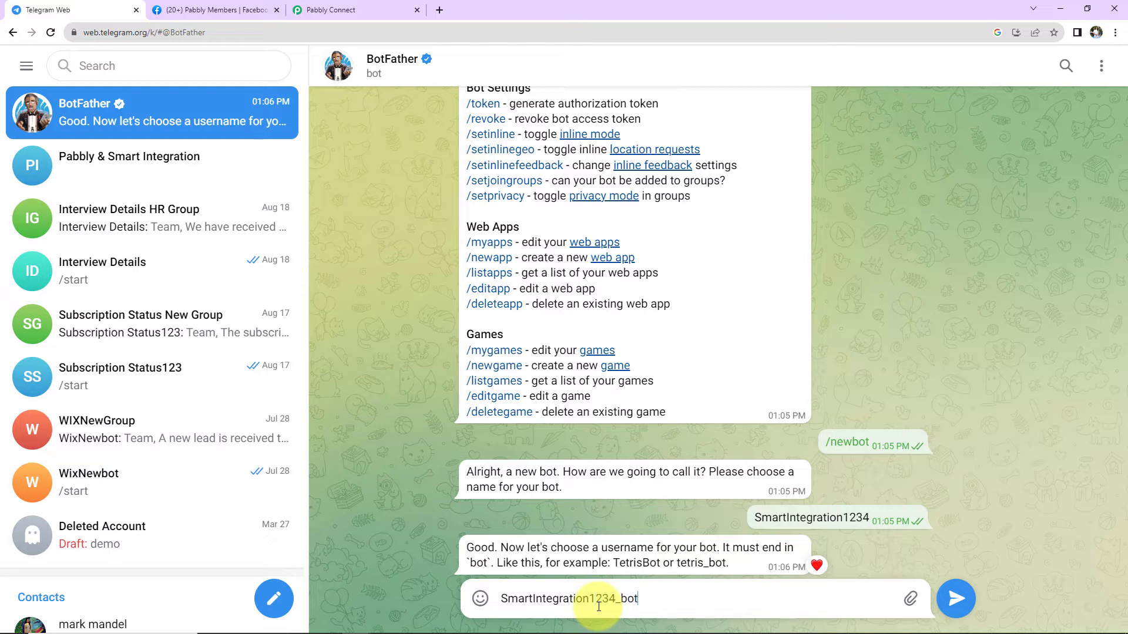
text(ration1234_bot)
key(Return)
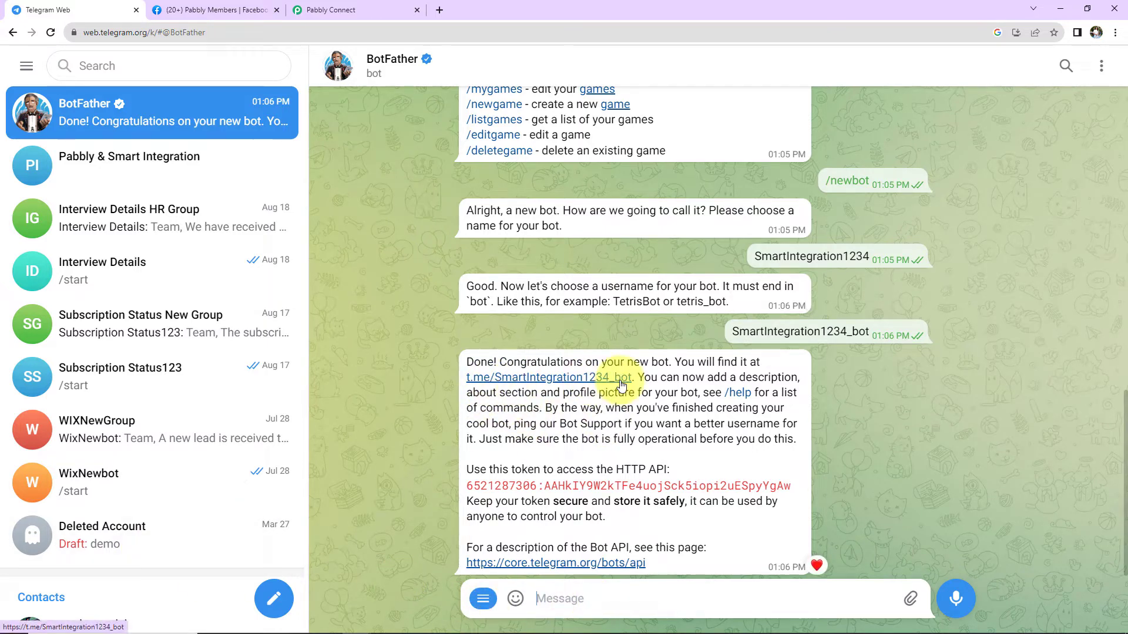
drag(793, 488, 470, 489)
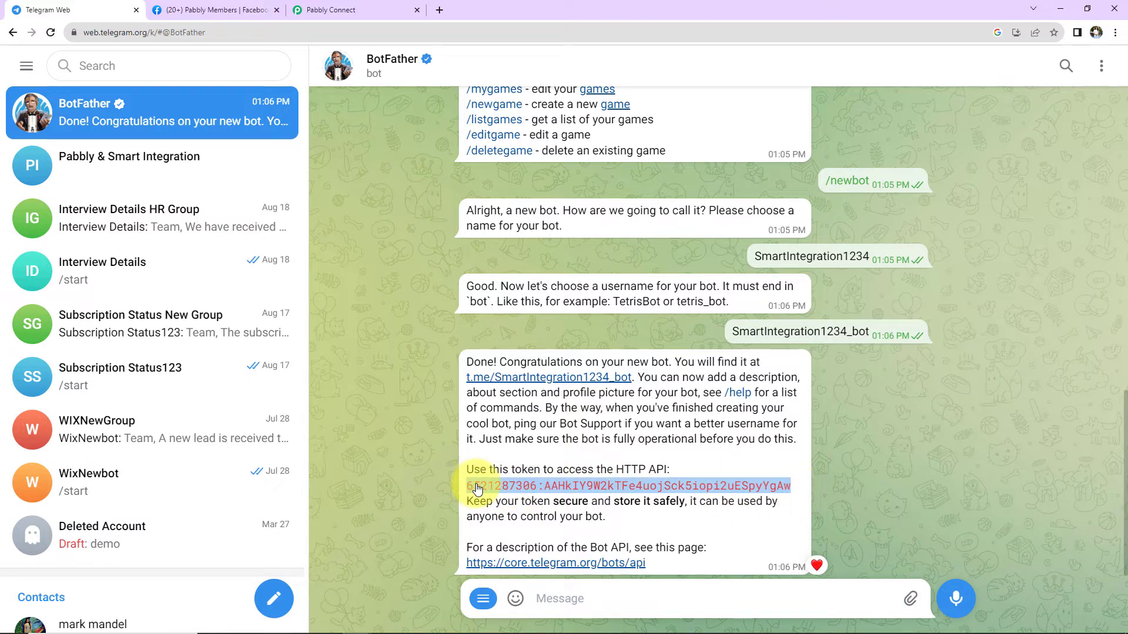
right_click(477, 490)
Copy the bot token, paste it into Pabbly's Token field, and save the connection.
click(540, 448)
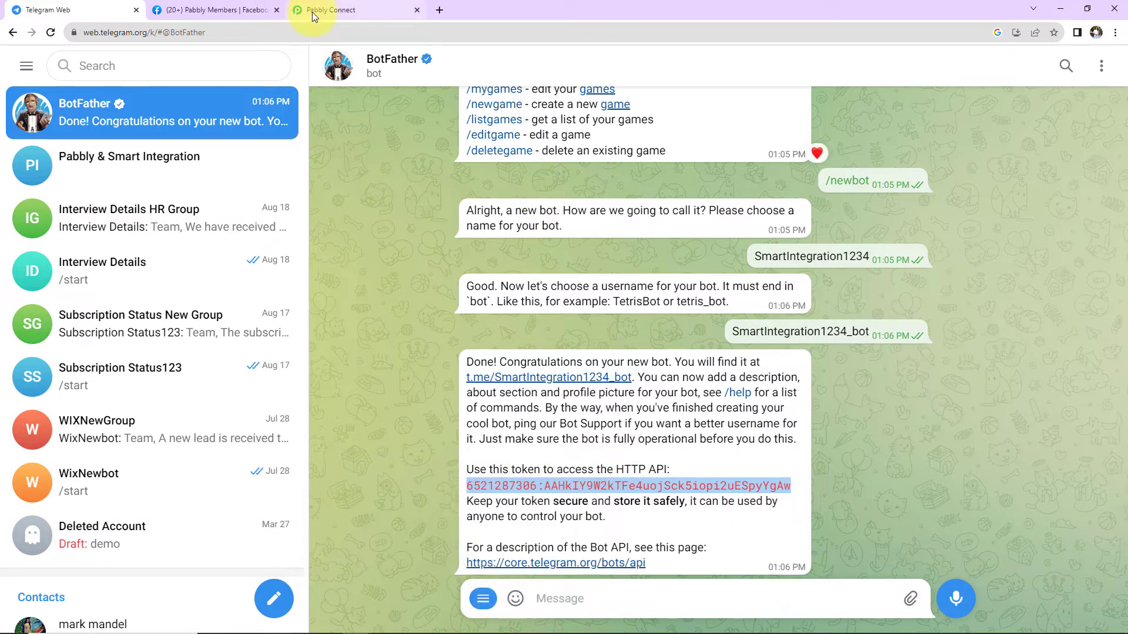
click(312, 12)
click(537, 320)
key(ctrl+v)
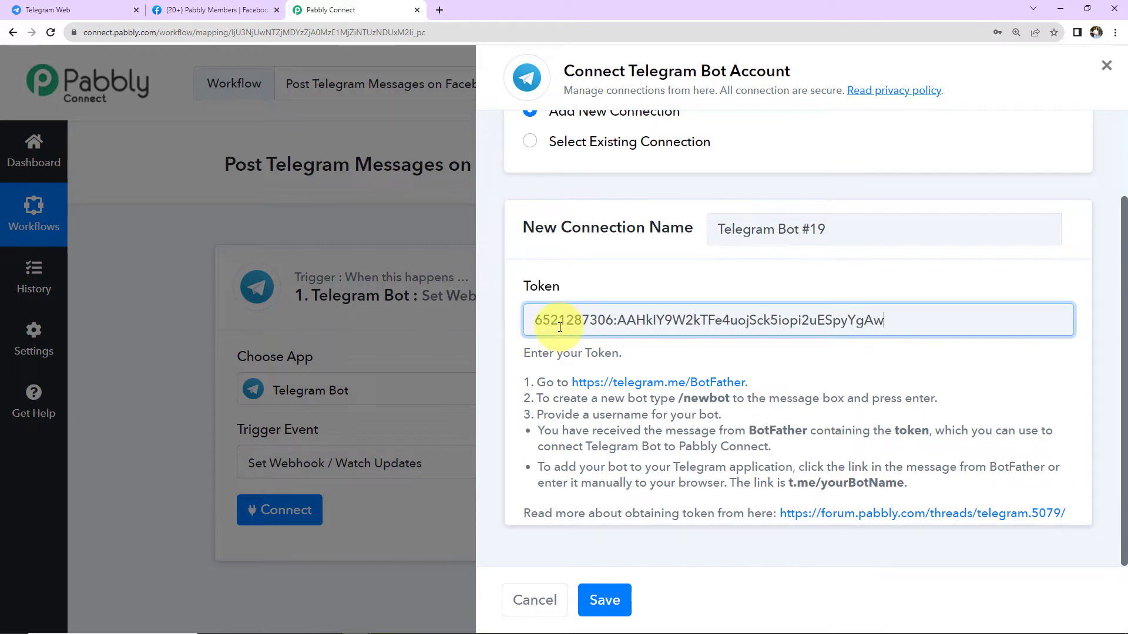
click(612, 592)
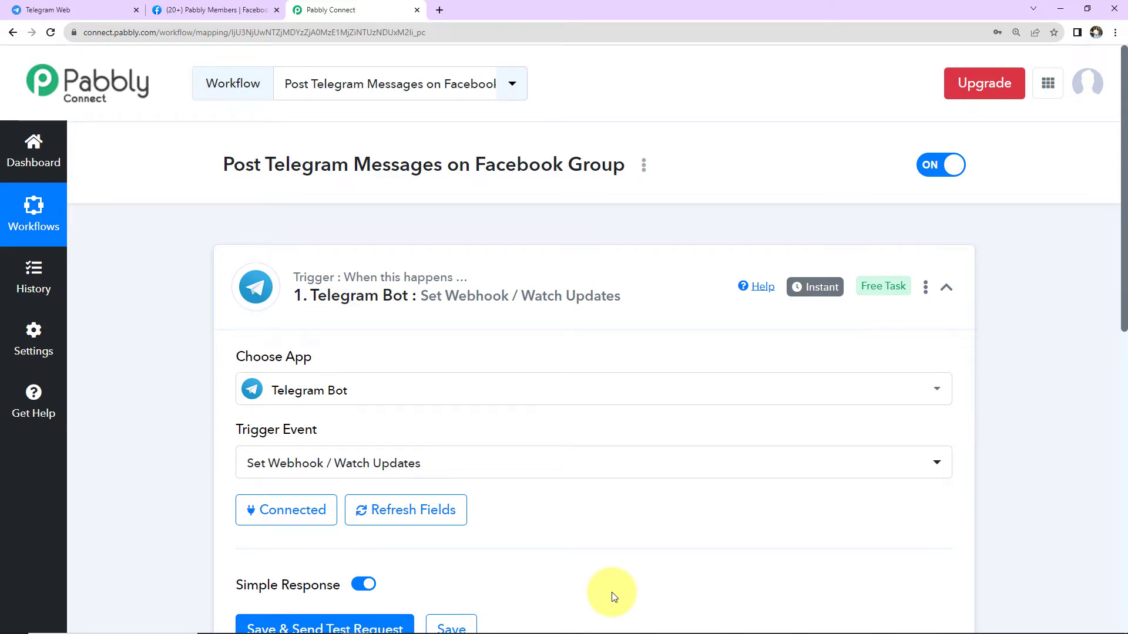
Save the trigger and send a test request, then return to the Telegram tab.
scroll(574, 456, down, 3)
scroll(576, 453, down, 2)
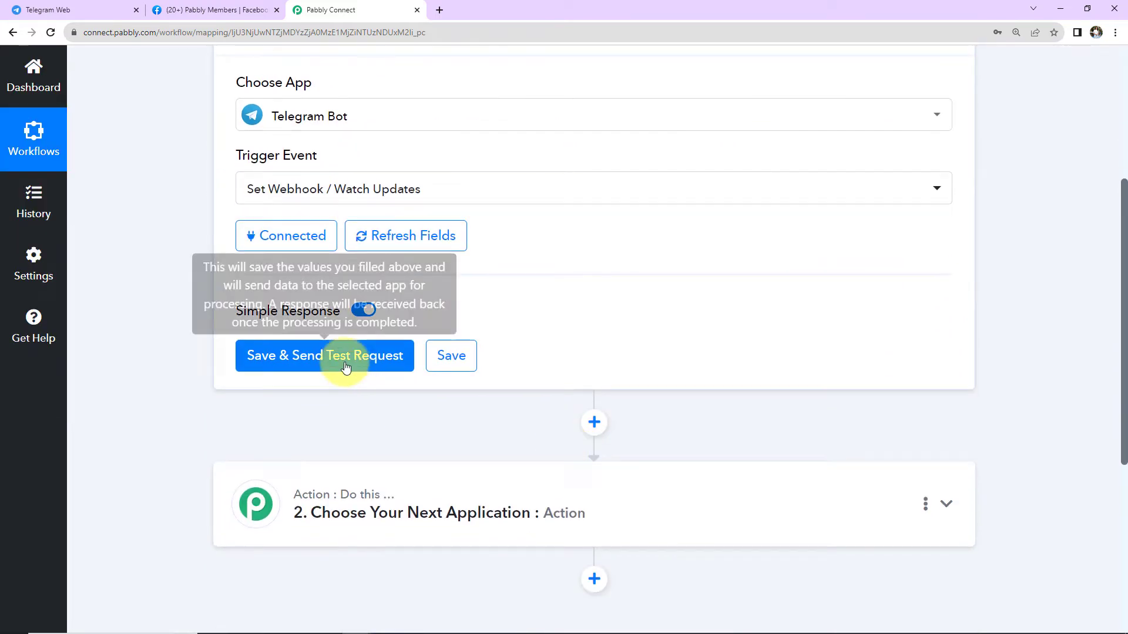
click(346, 365)
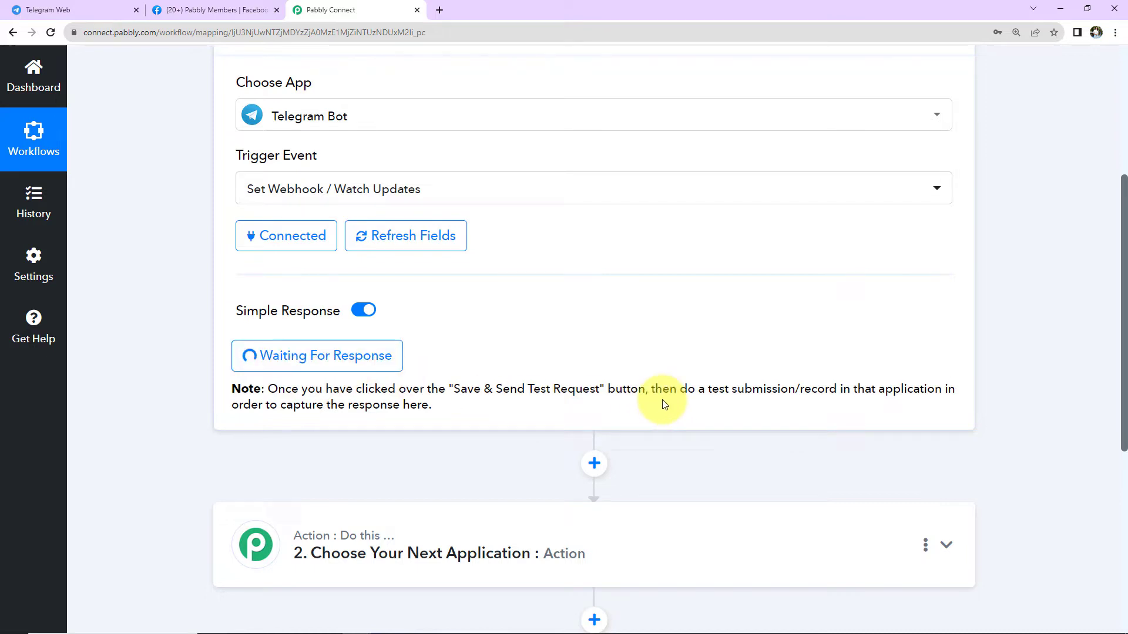
drag(679, 391, 837, 404)
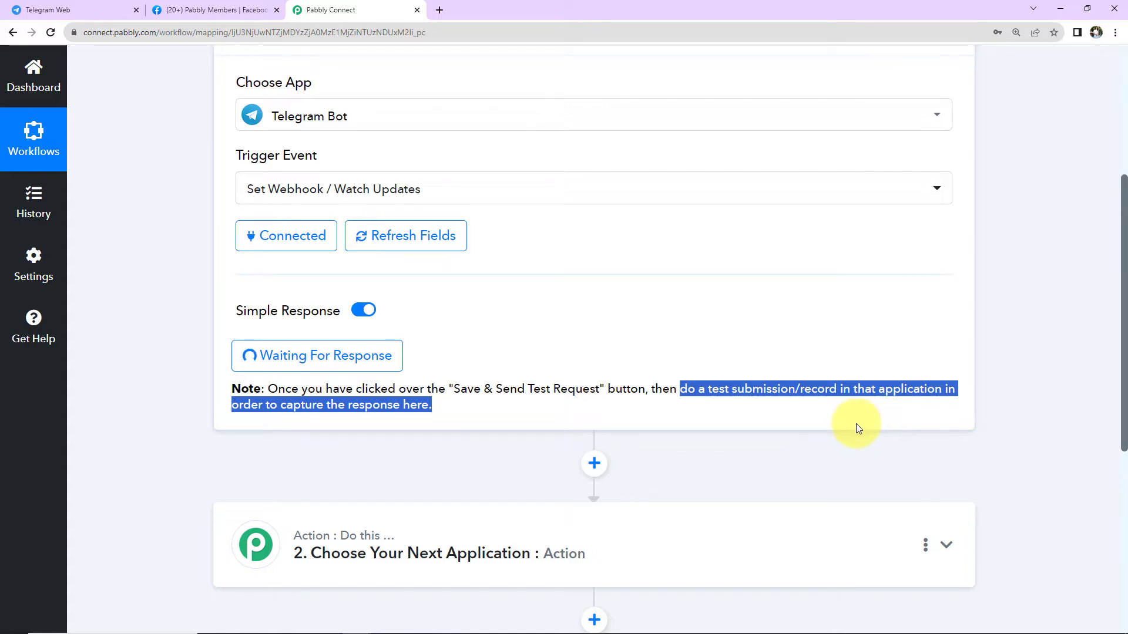
click(99, 8)
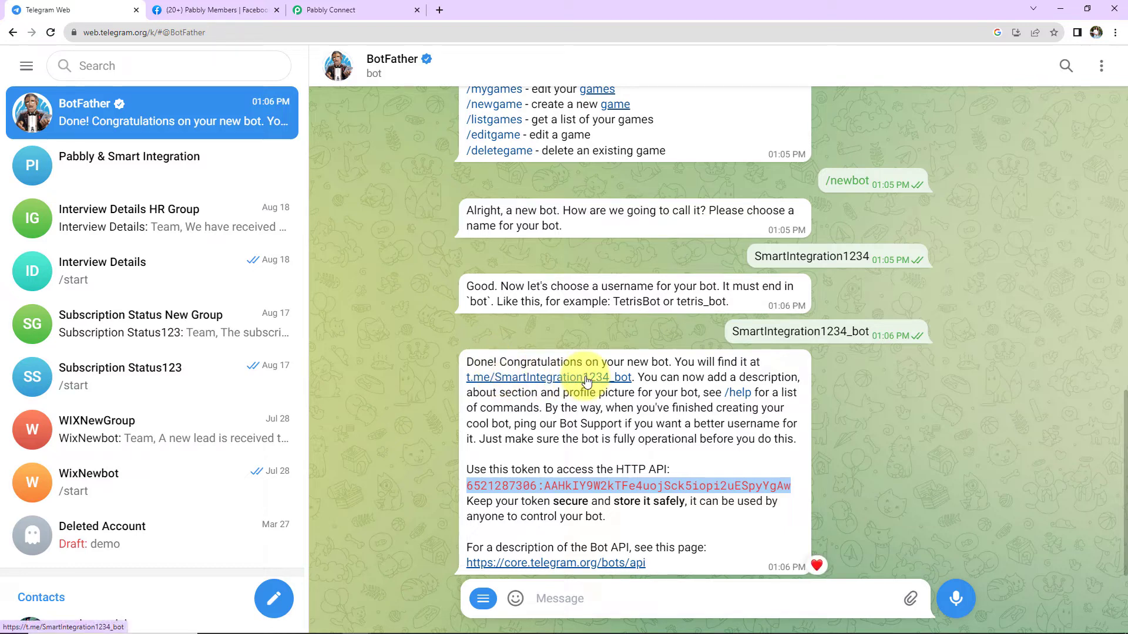
Start the SmartIntegration1234 bot, then begin a new group with the bot and two contacts.
click(564, 379)
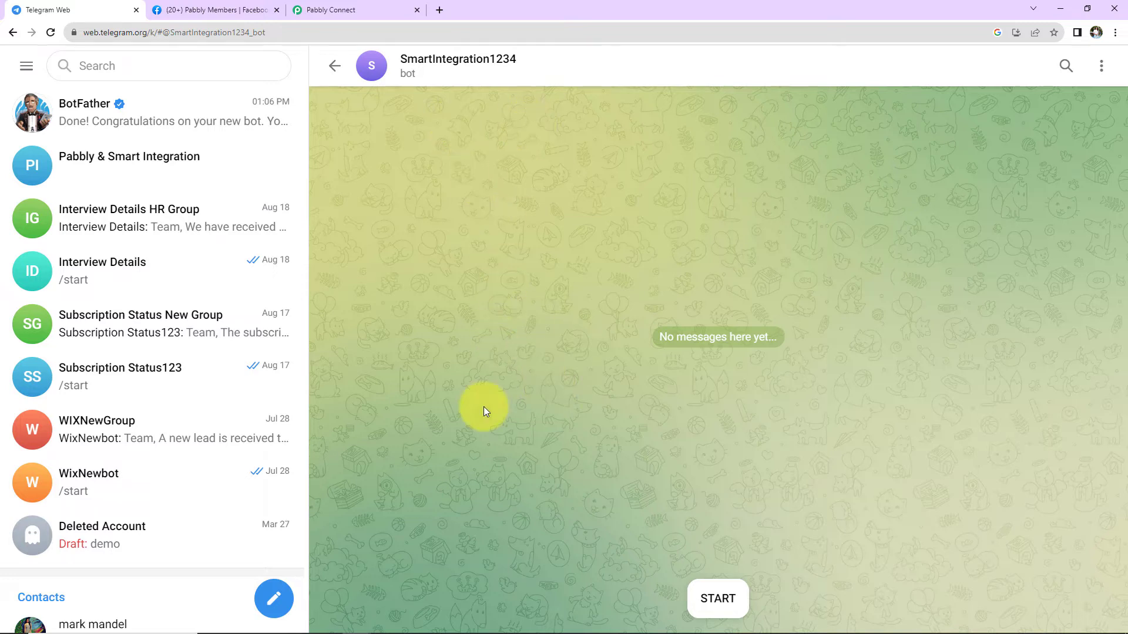
click(716, 600)
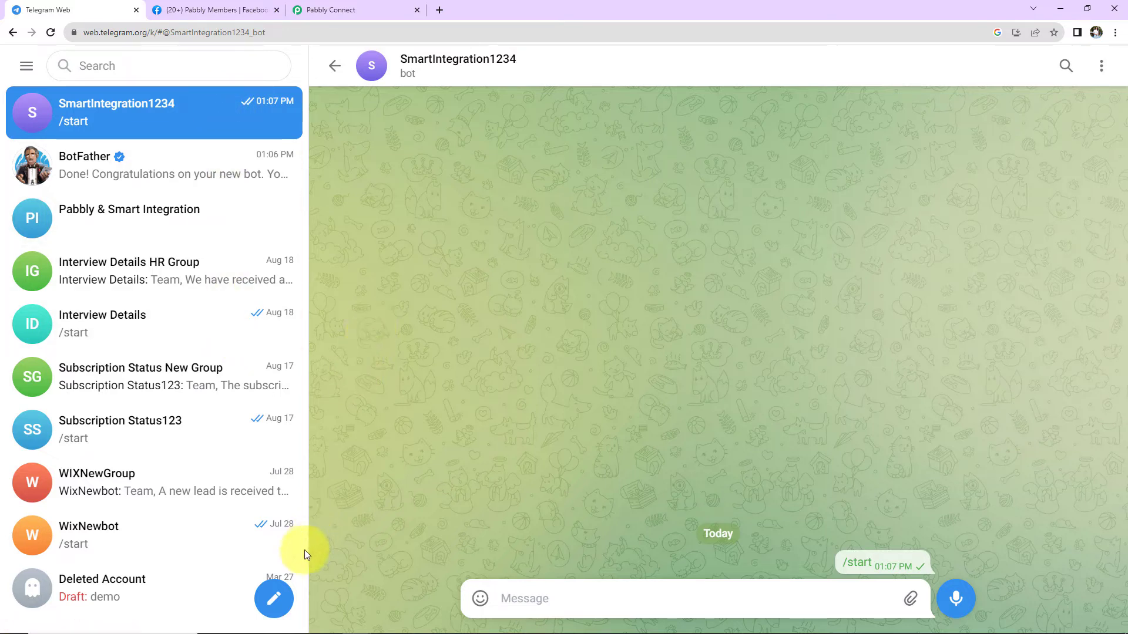
click(274, 598)
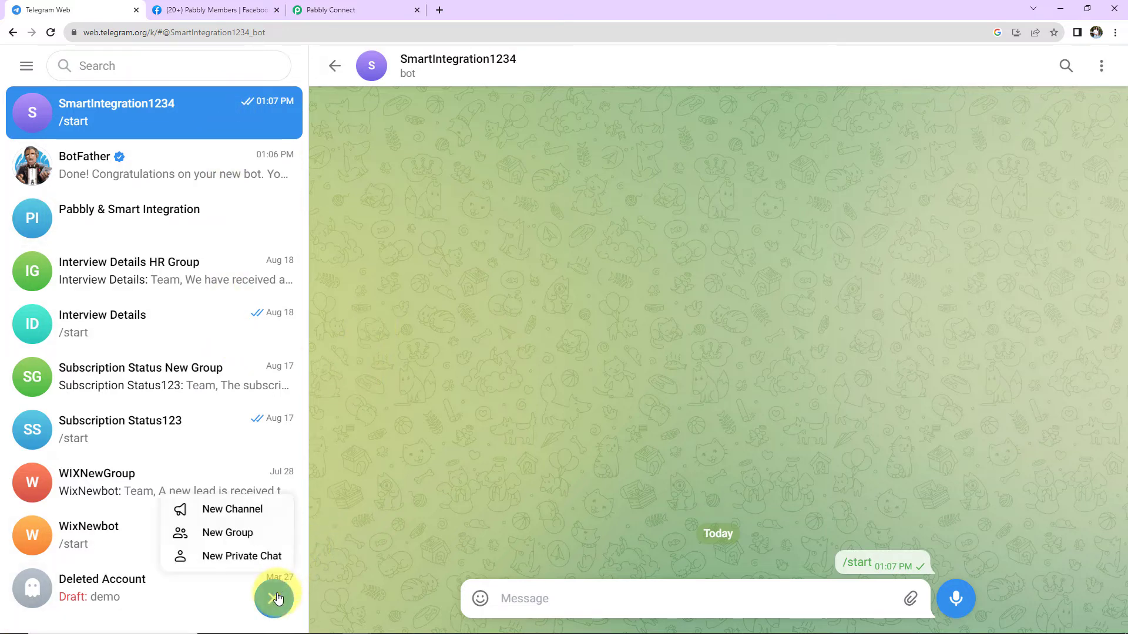
click(237, 537)
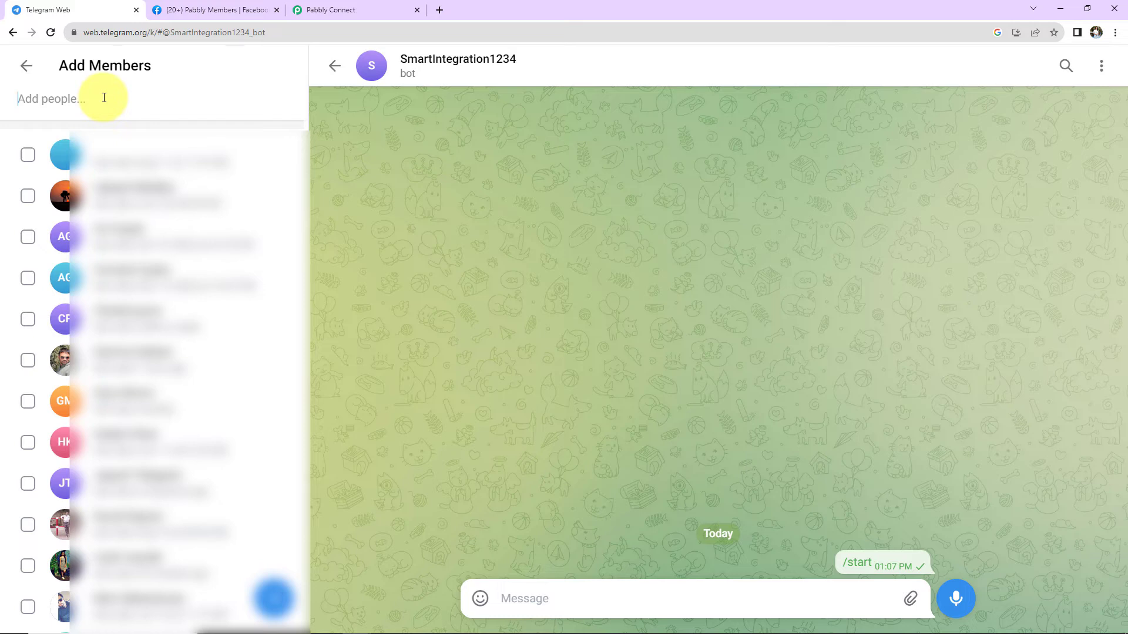
text(smart)
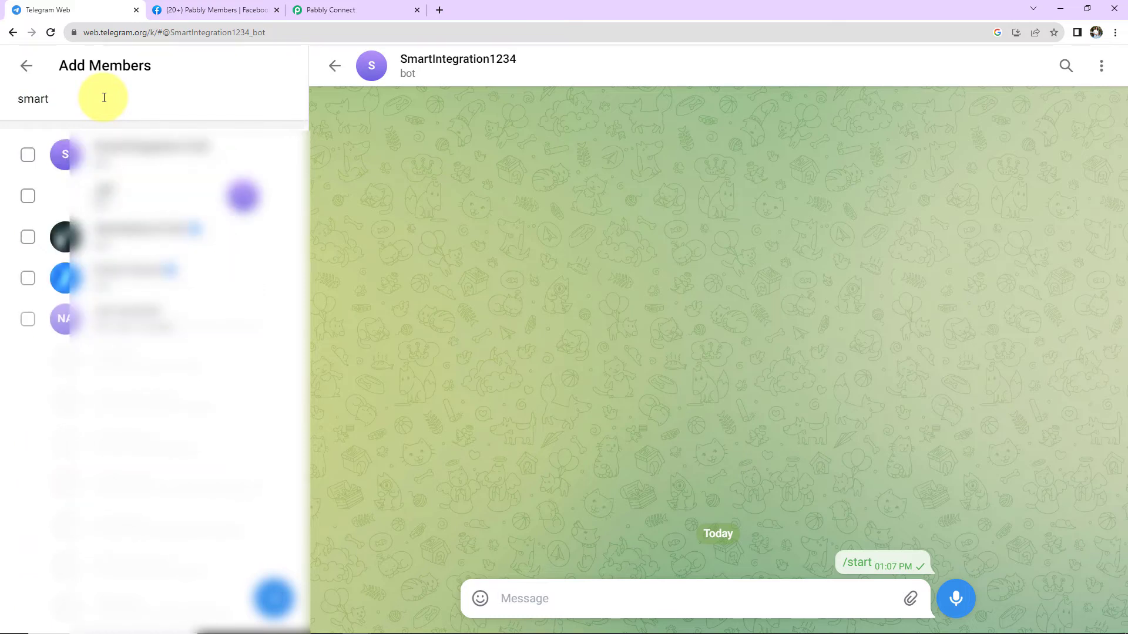
click(152, 157)
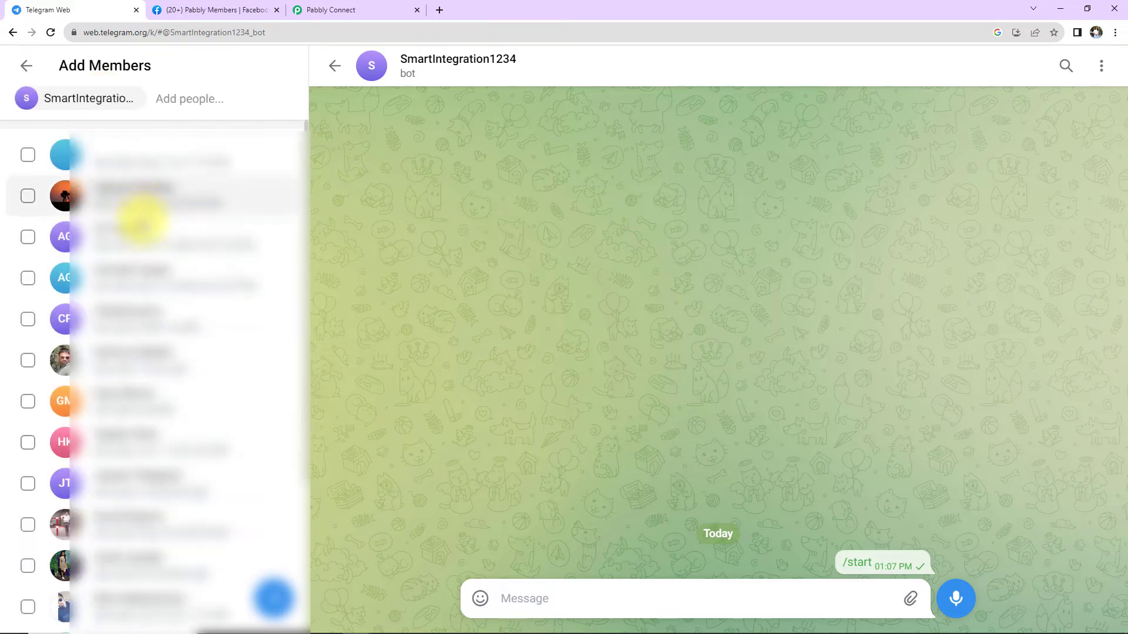
click(176, 391)
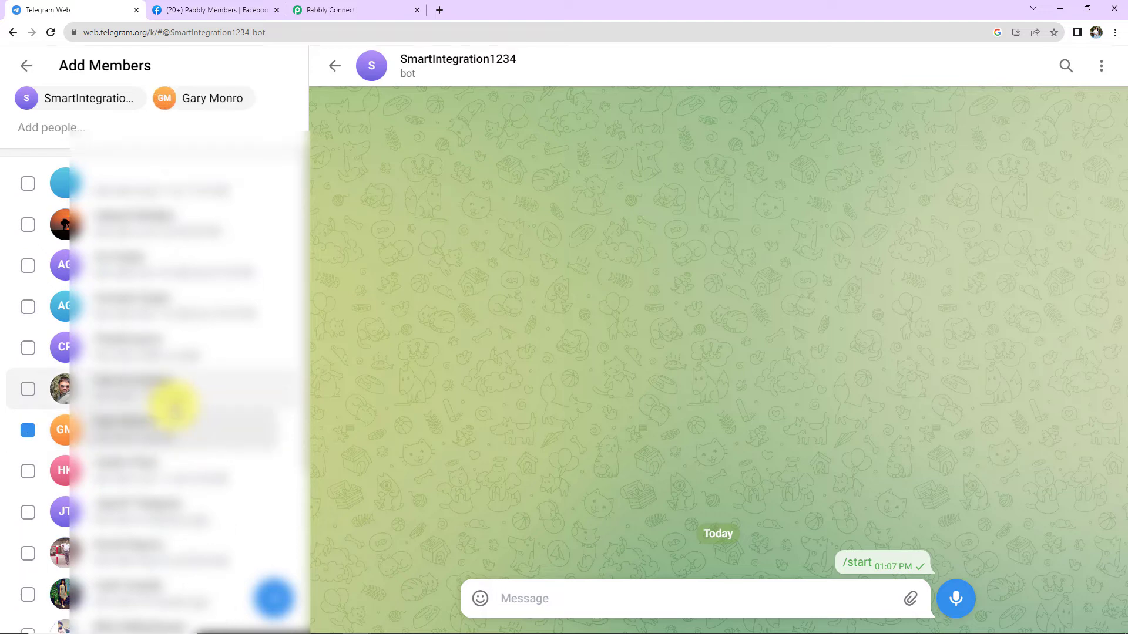
scroll(170, 405, down, 4)
click(159, 592)
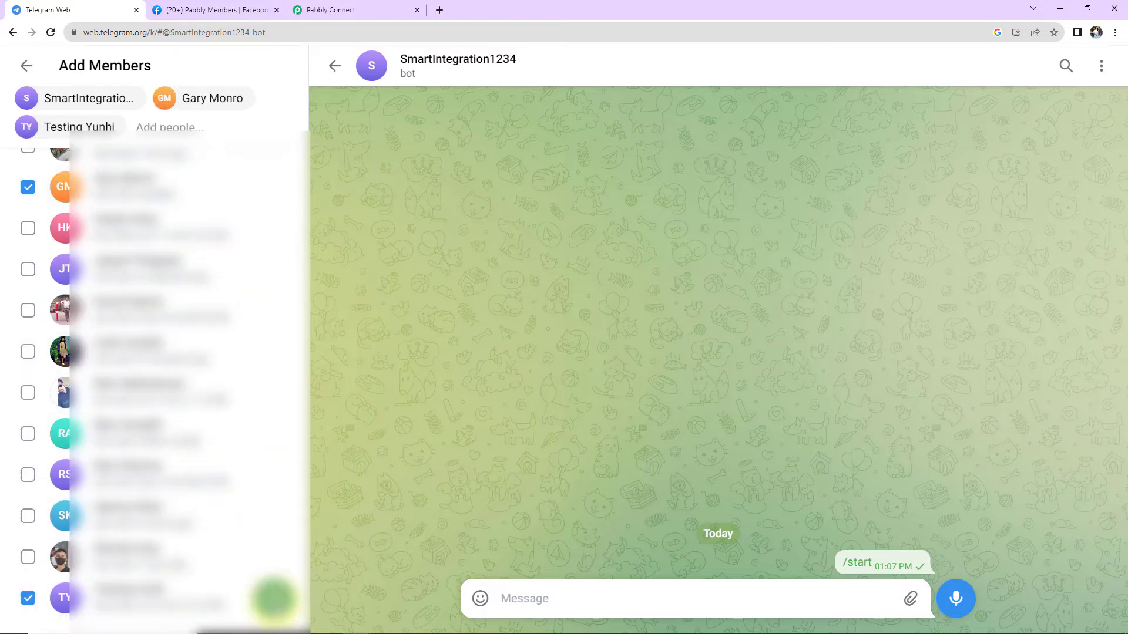
Rename the group to 'SmartIntegration1234 Group' and create it.
click(273, 598)
click(97, 251)
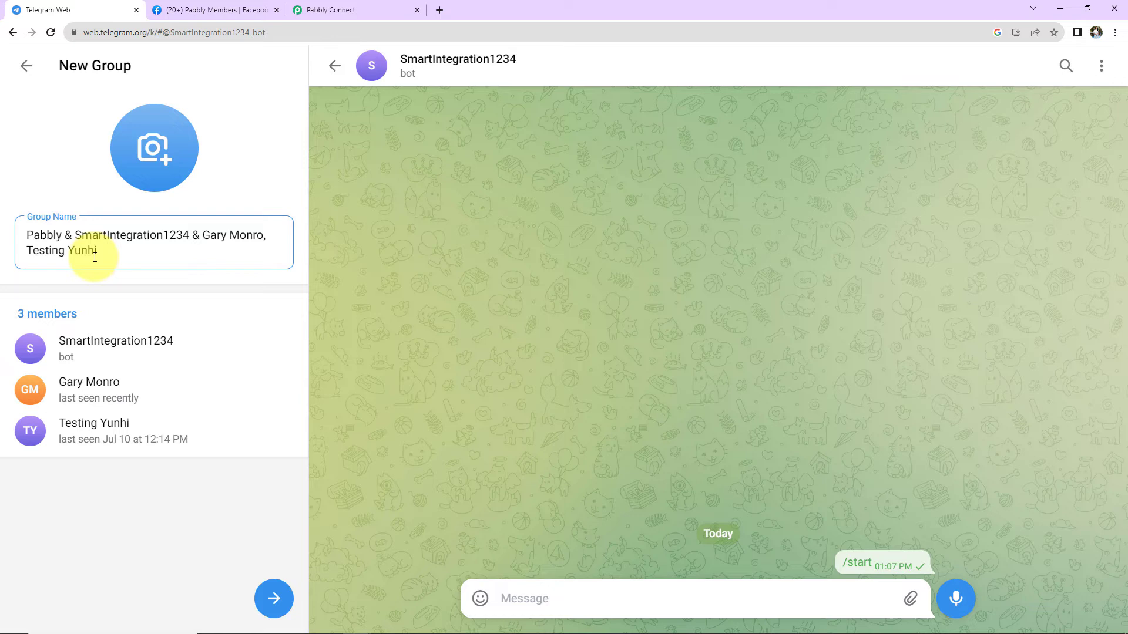
drag(97, 250, 1, 254)
key(BackSpace)
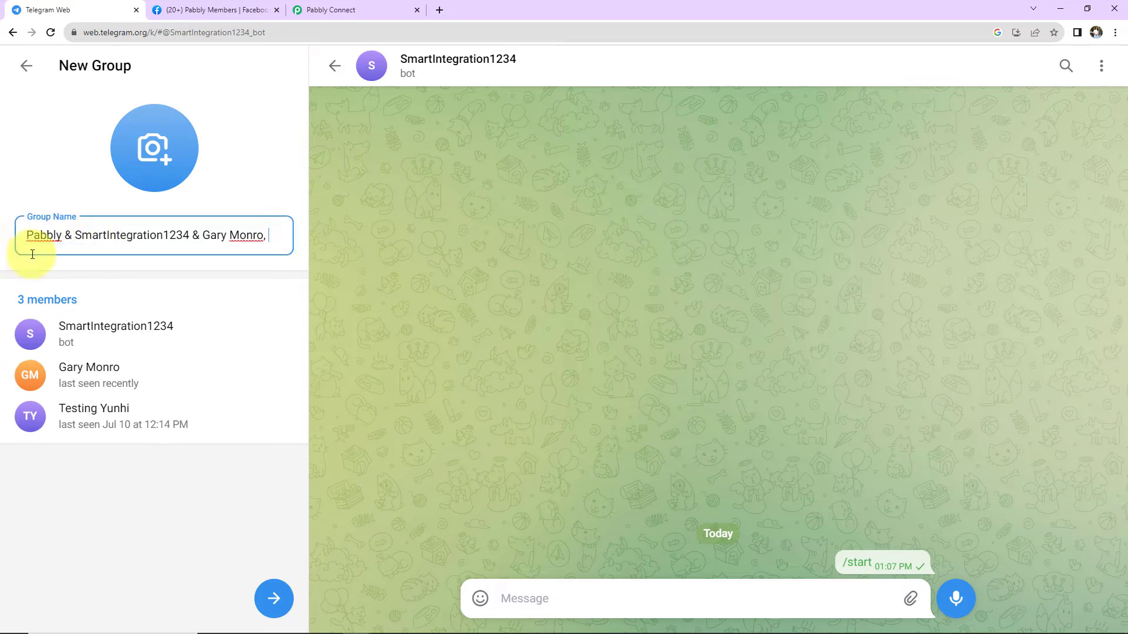
drag(73, 235, 13, 234)
key(BackSpace)
drag(143, 245, 306, 253)
key(BackSpace)
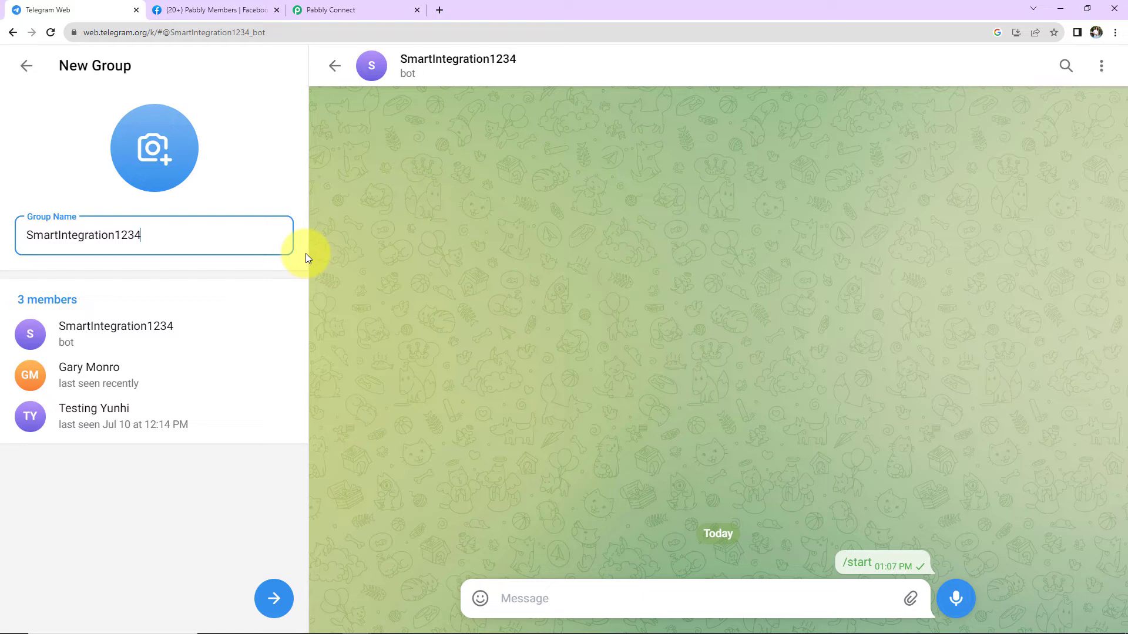
text(Group)
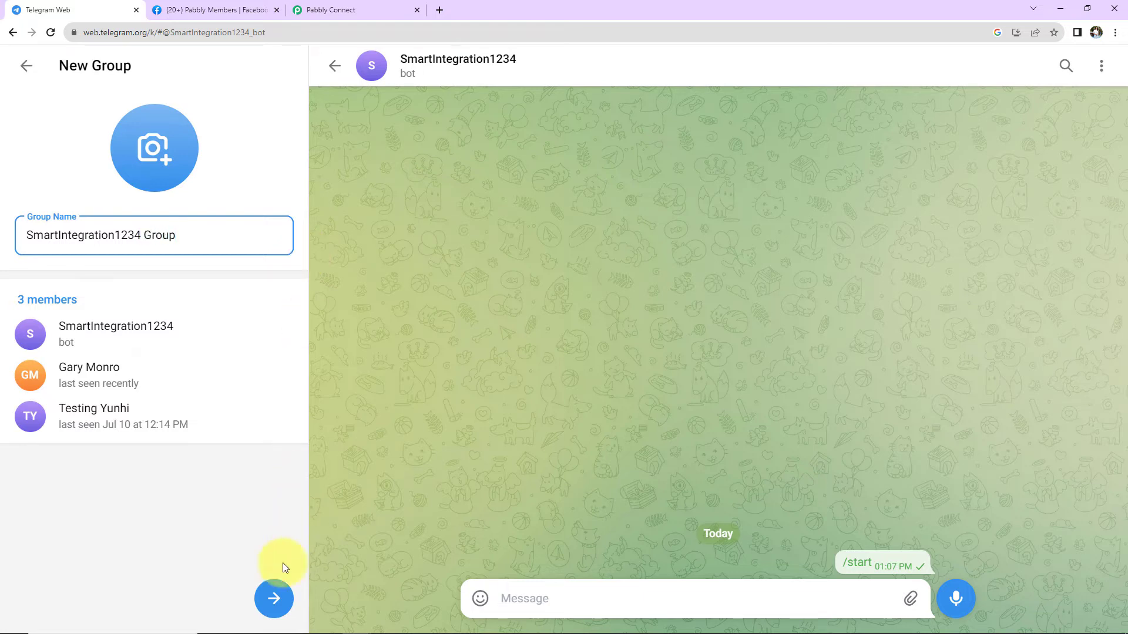
click(278, 595)
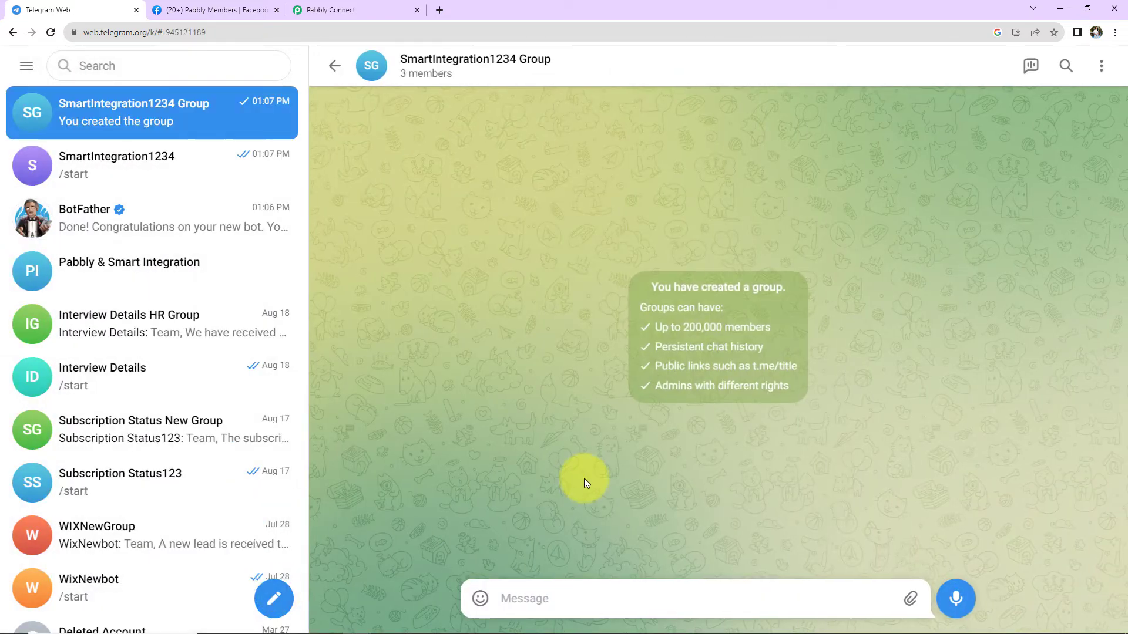
Confirm the bot is group admin, then re-capture the Pabbly webhook response and return to Telegram.
click(485, 60)
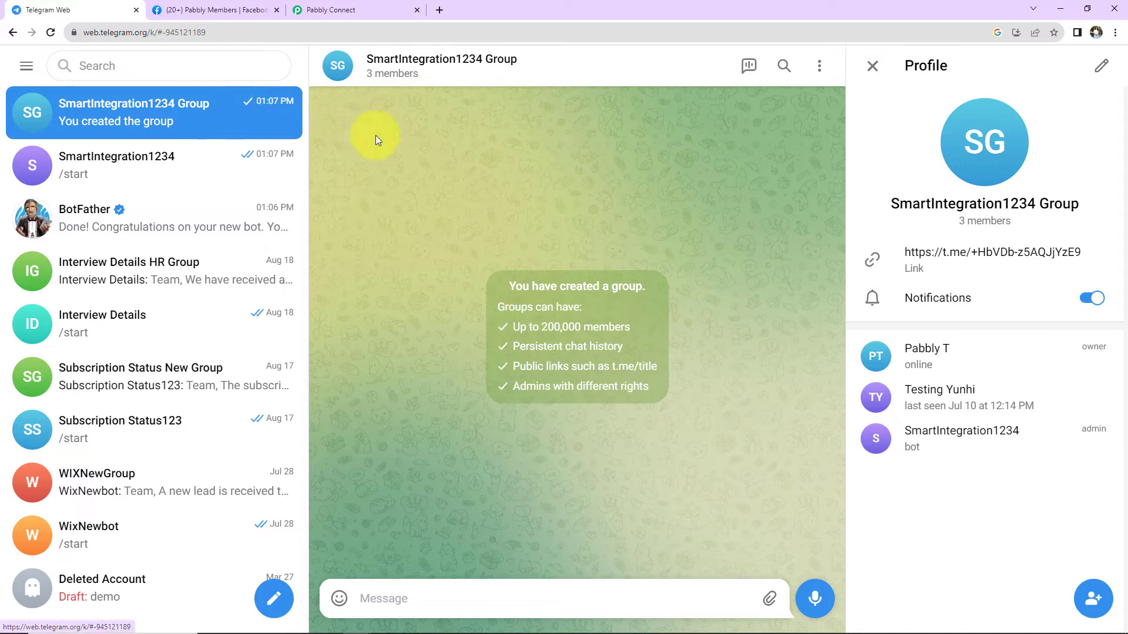
click(873, 68)
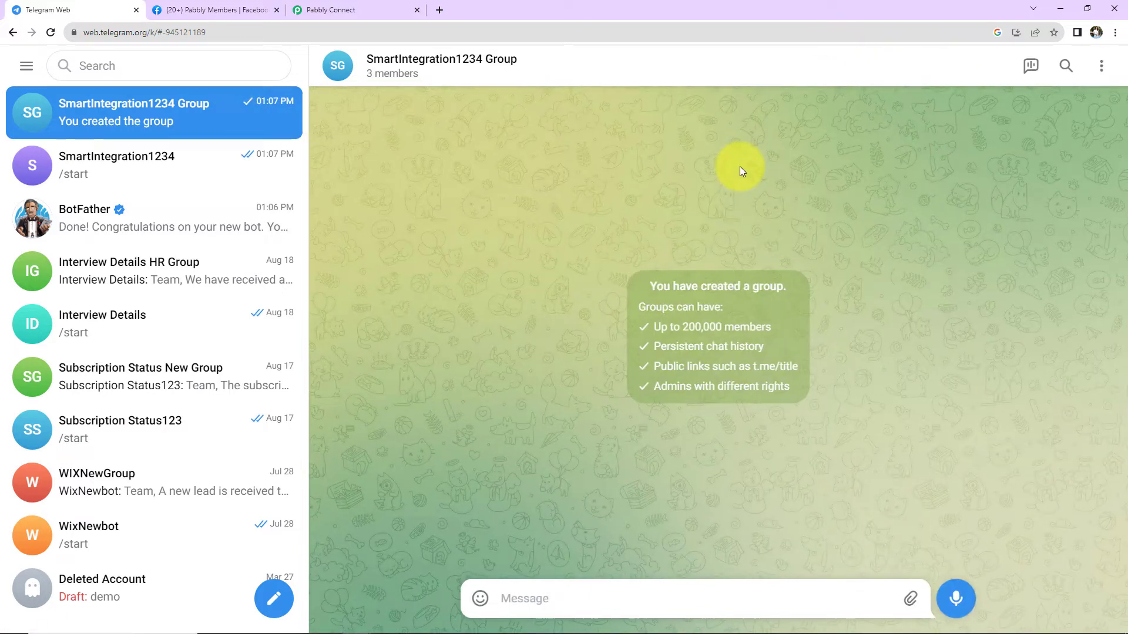
click(353, 14)
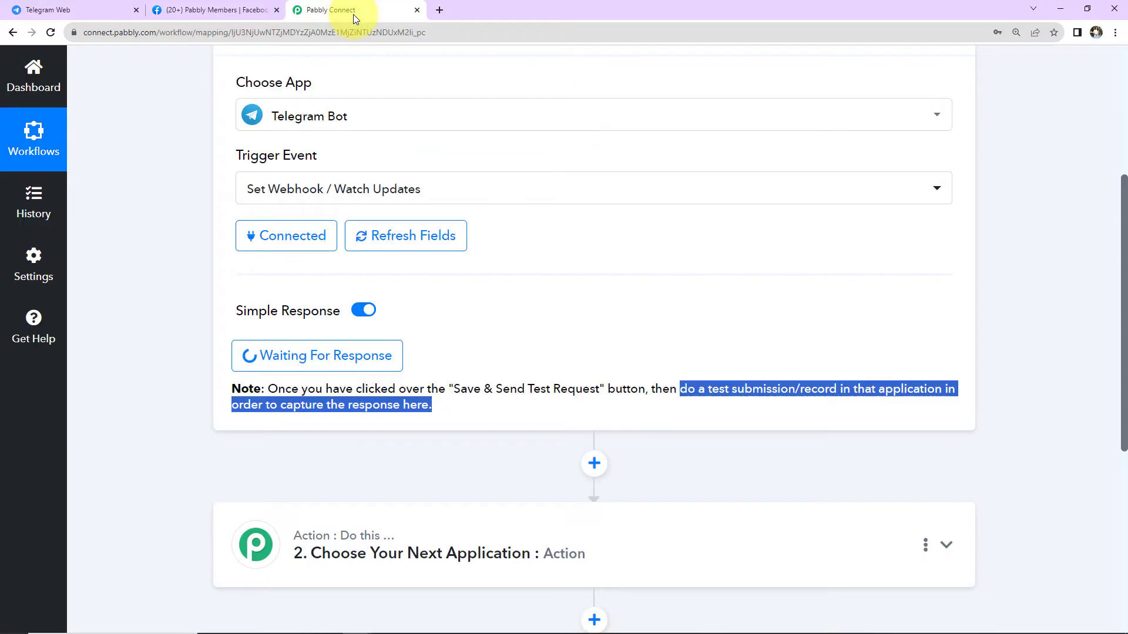
click(370, 360)
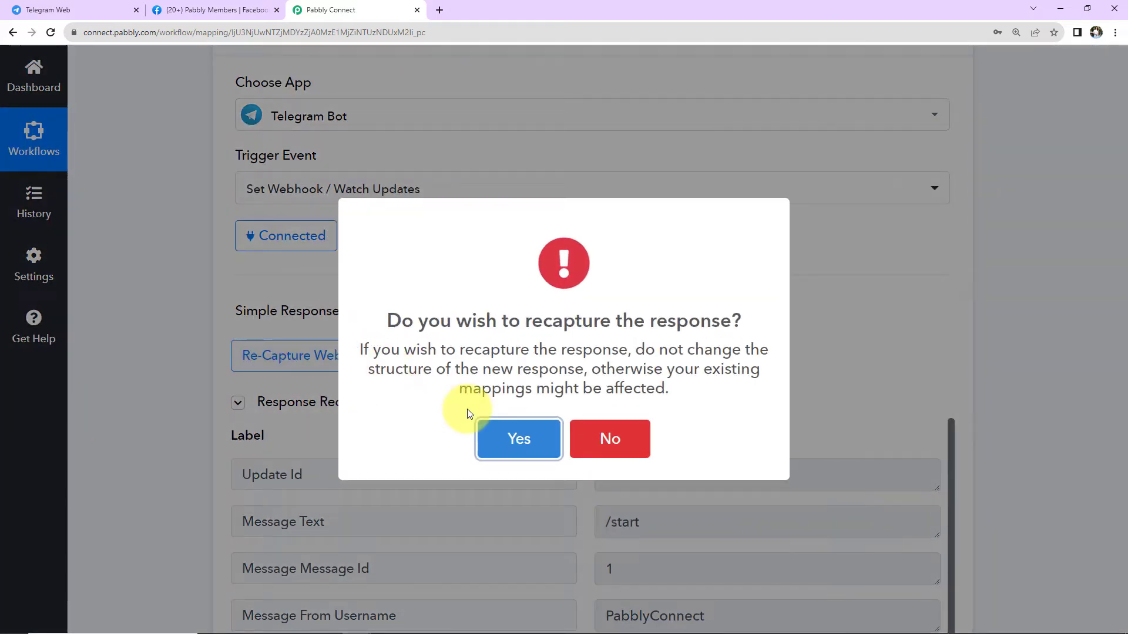
click(516, 436)
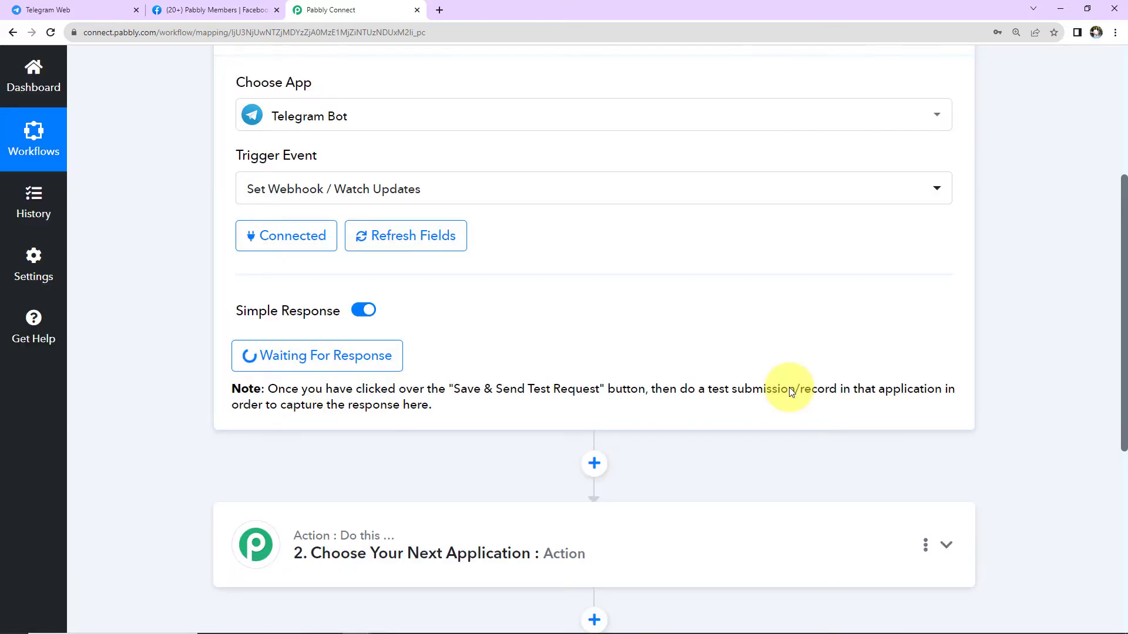
click(74, 9)
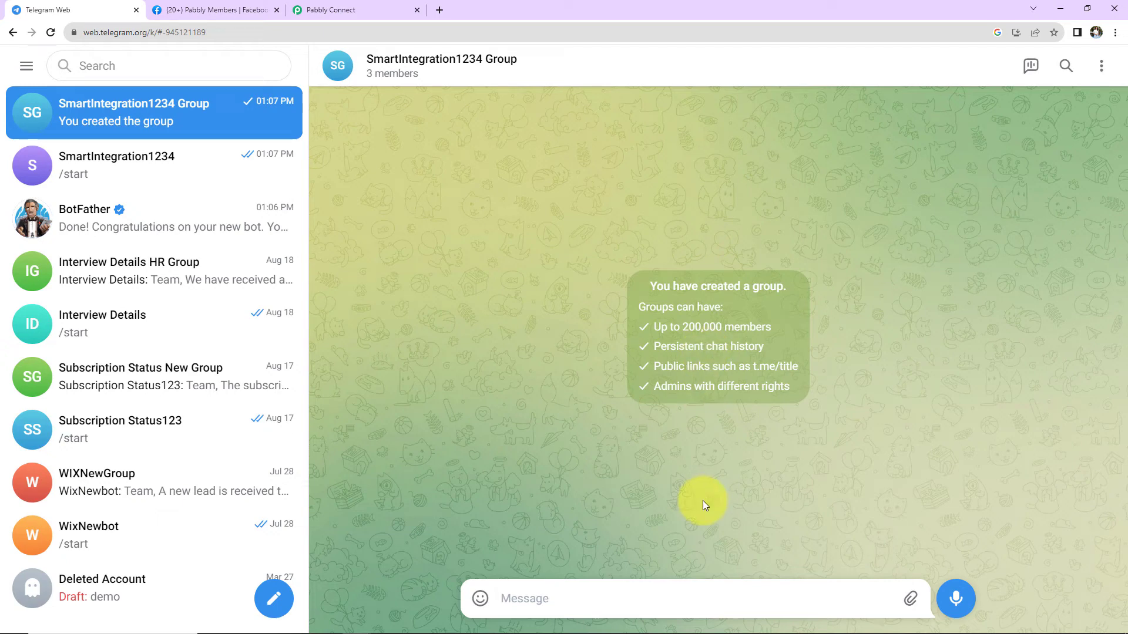
Paste and send the Rosa Parks freedom quote in SmartIntegration1234 Group, then switch to Pabbly Connect.
click(520, 588)
text("I believe we are here on the planet Earth to live, grow up and do what we can to make this world a better place for all people to enjoy freedom." — Rosa Parks)
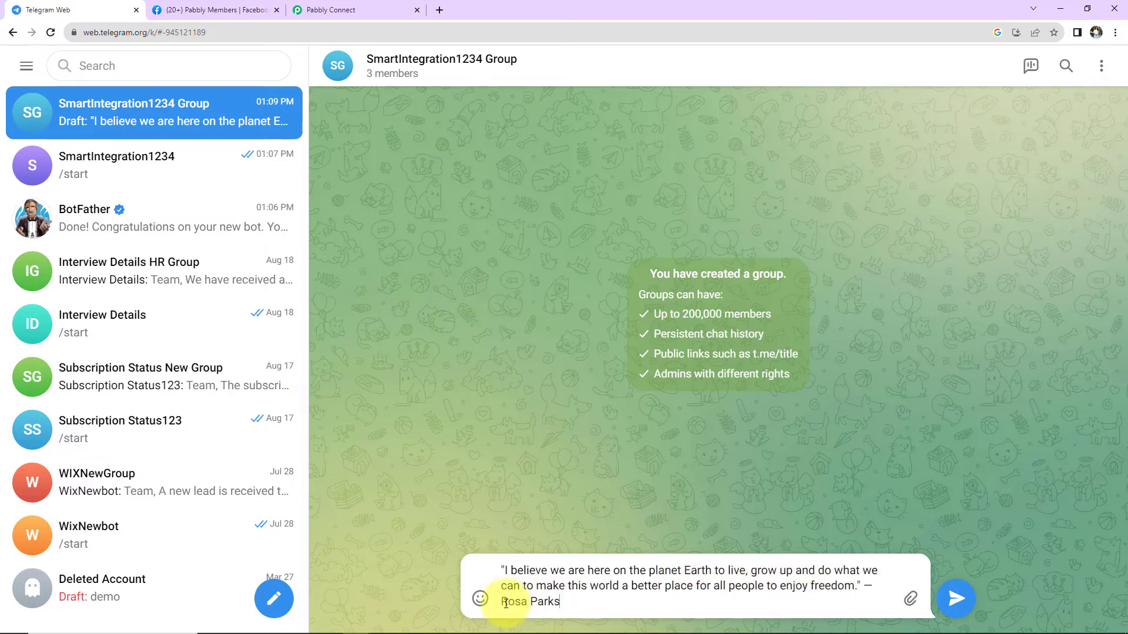
click(956, 598)
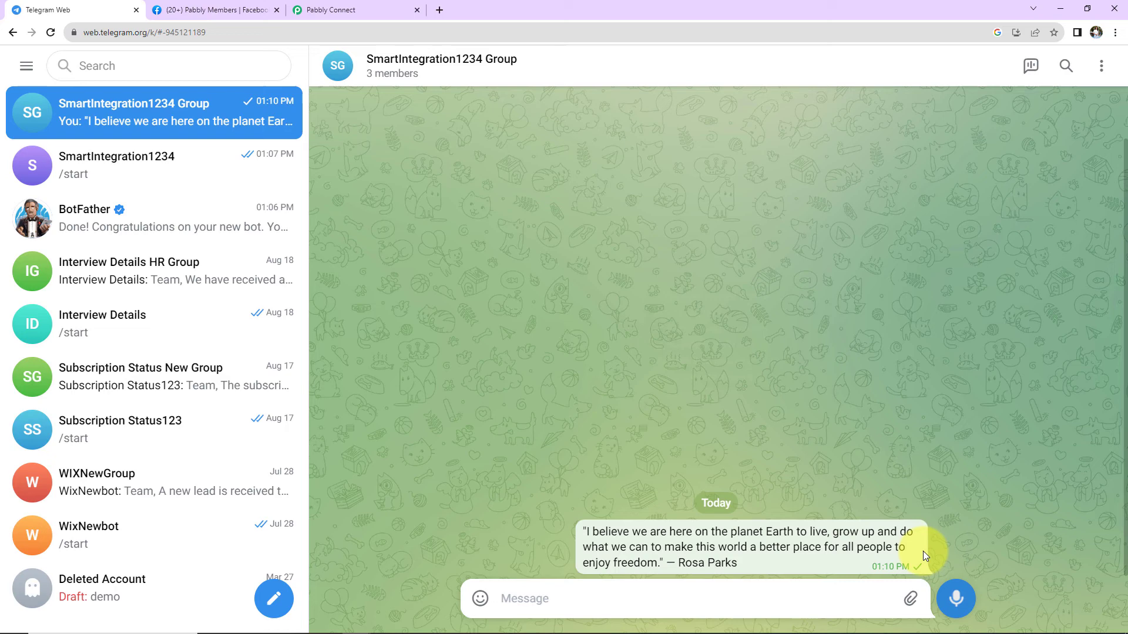
click(368, 10)
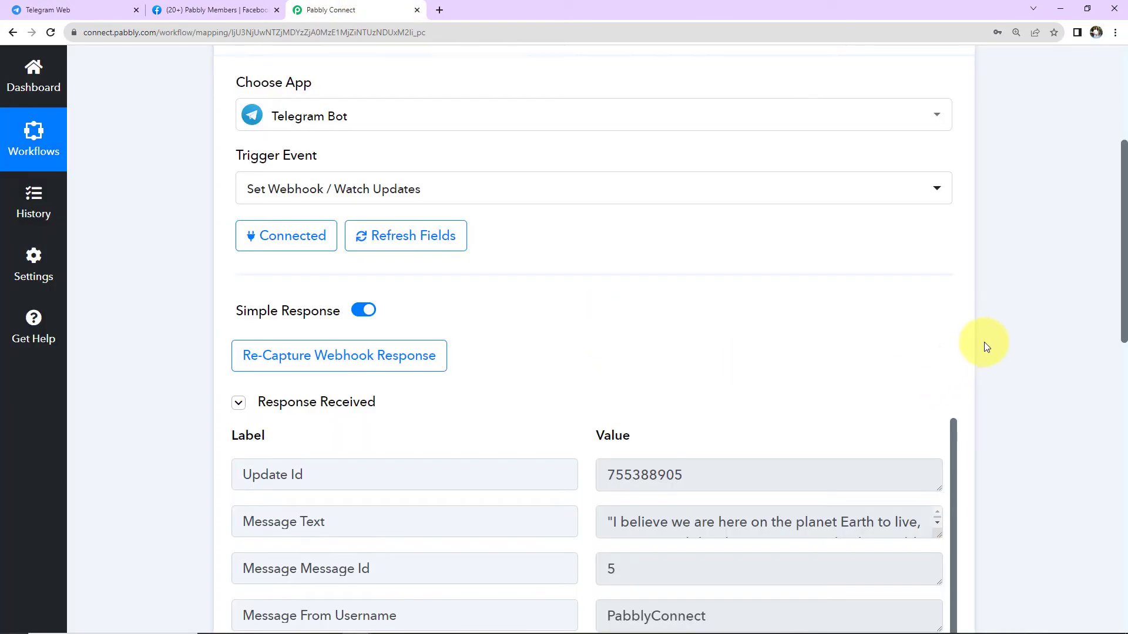
Enlarge the captured Message Text box to show the full quote and check Chat Title and Chat Id.
scroll(985, 344, down, 2)
scroll(985, 342, down, 2)
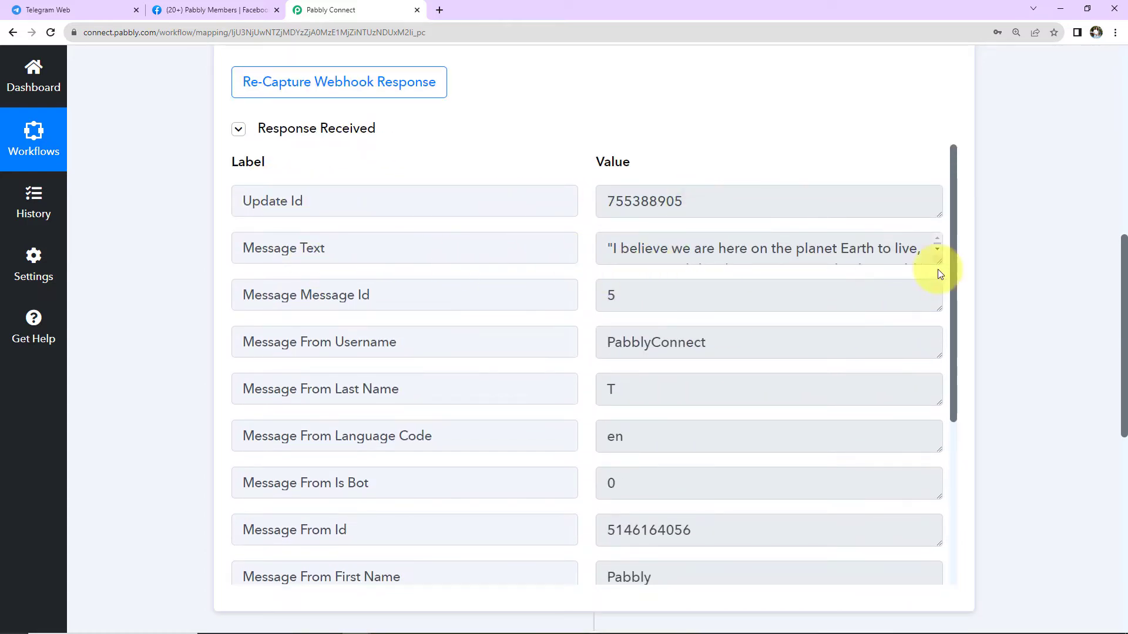
drag(937, 261, 950, 324)
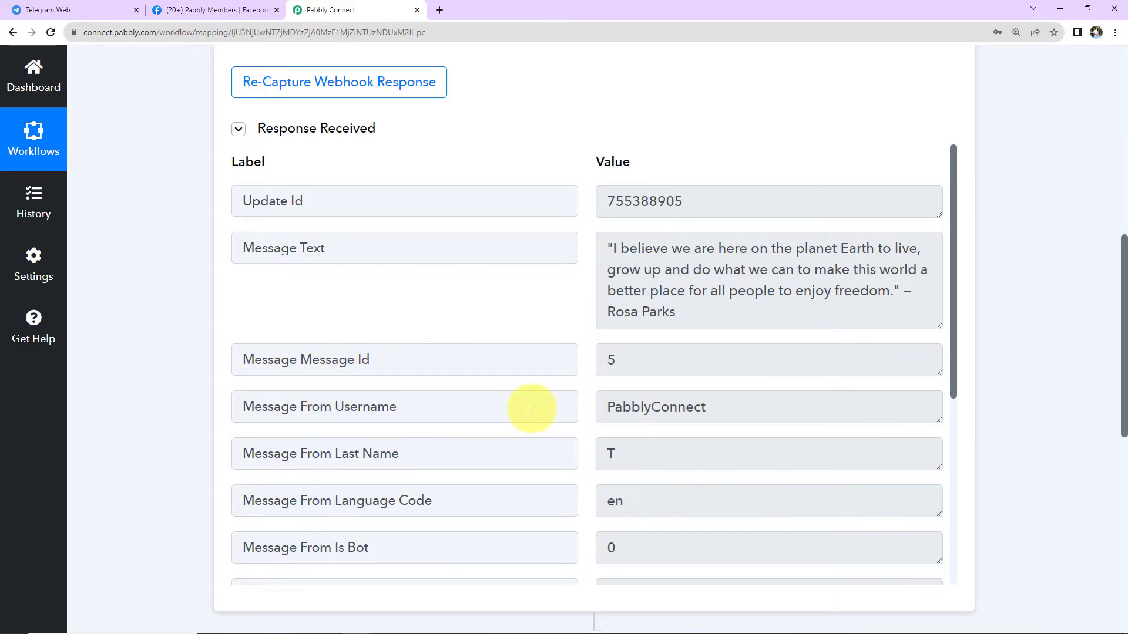
scroll(712, 410, down, 5)
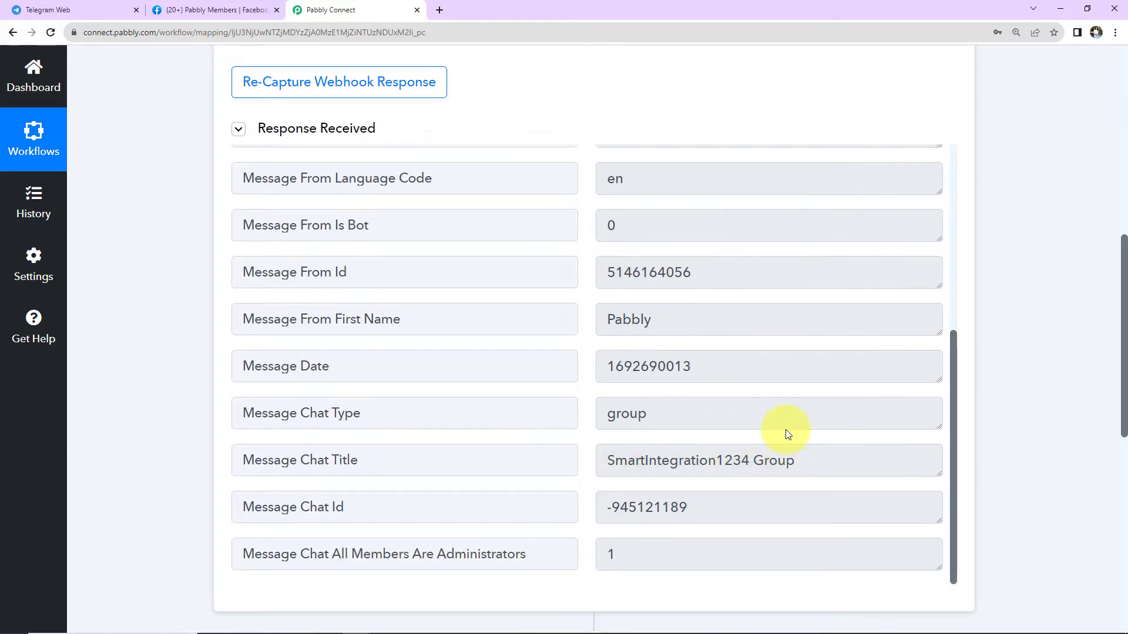
scroll(790, 364, up, 5)
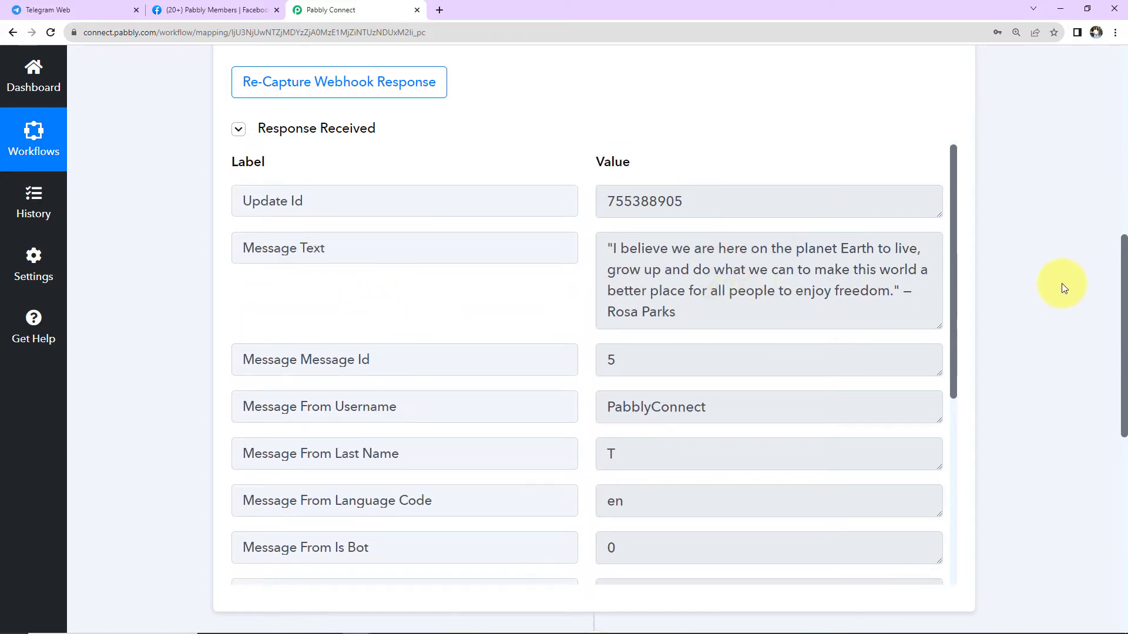
scroll(1057, 286, down, 10)
Set the action step to Facebook Groups with the Post Message event.
click(431, 197)
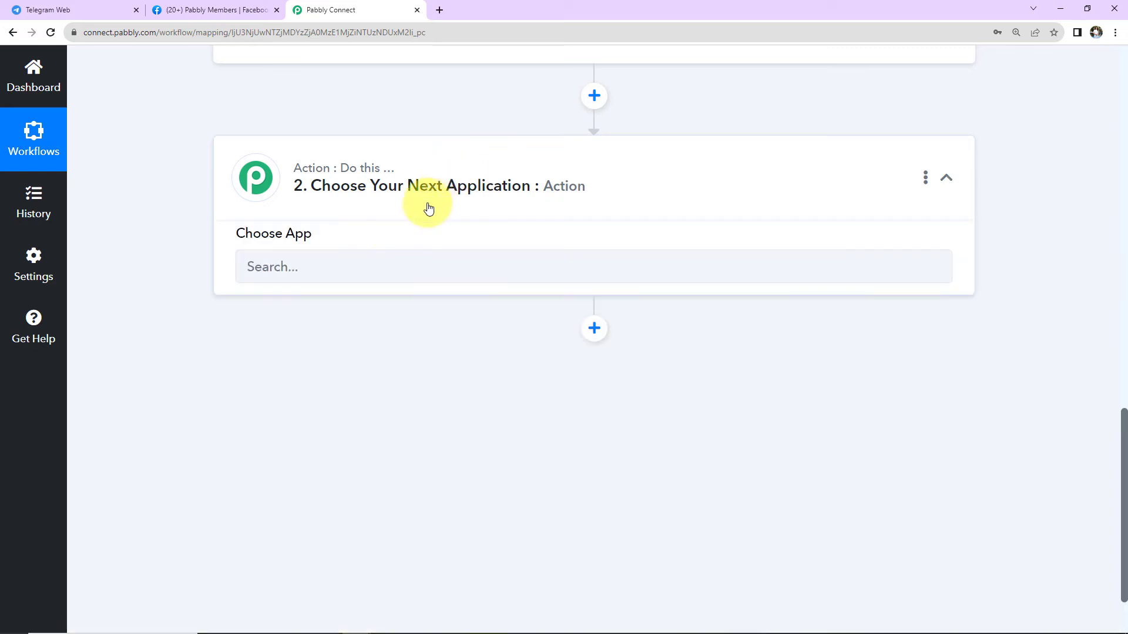
click(392, 268)
text(faceb)
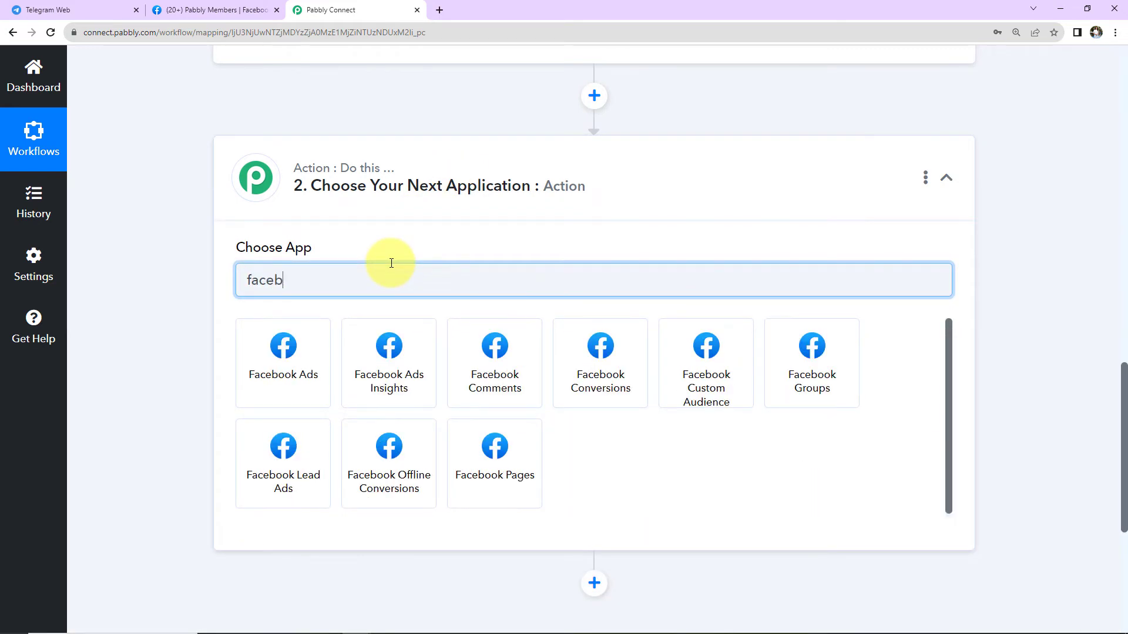
click(775, 341)
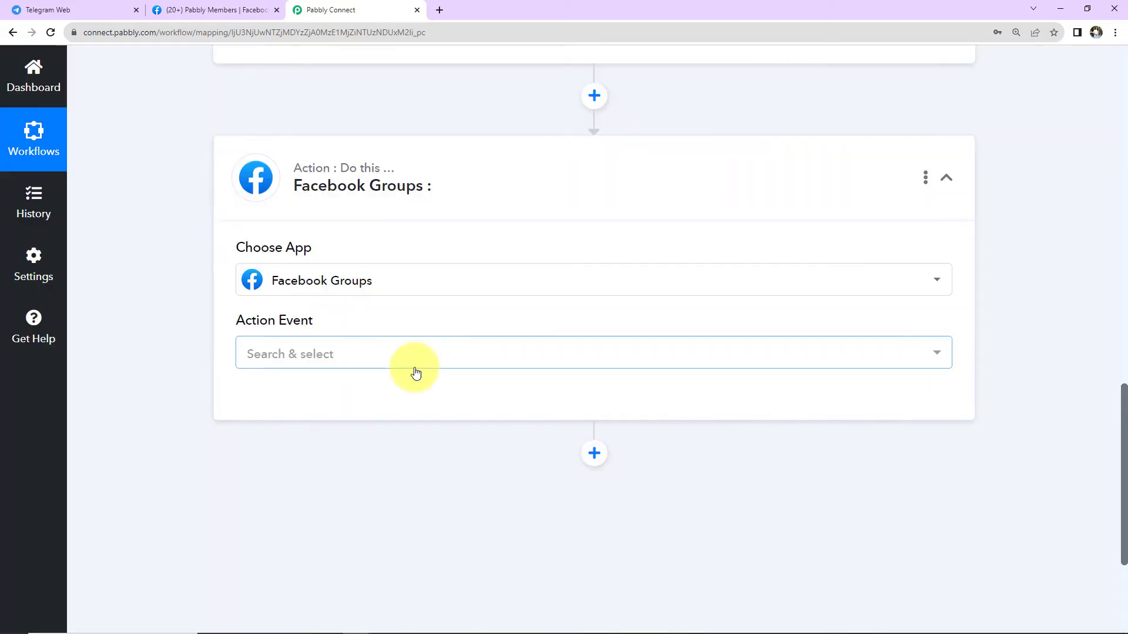
click(351, 365)
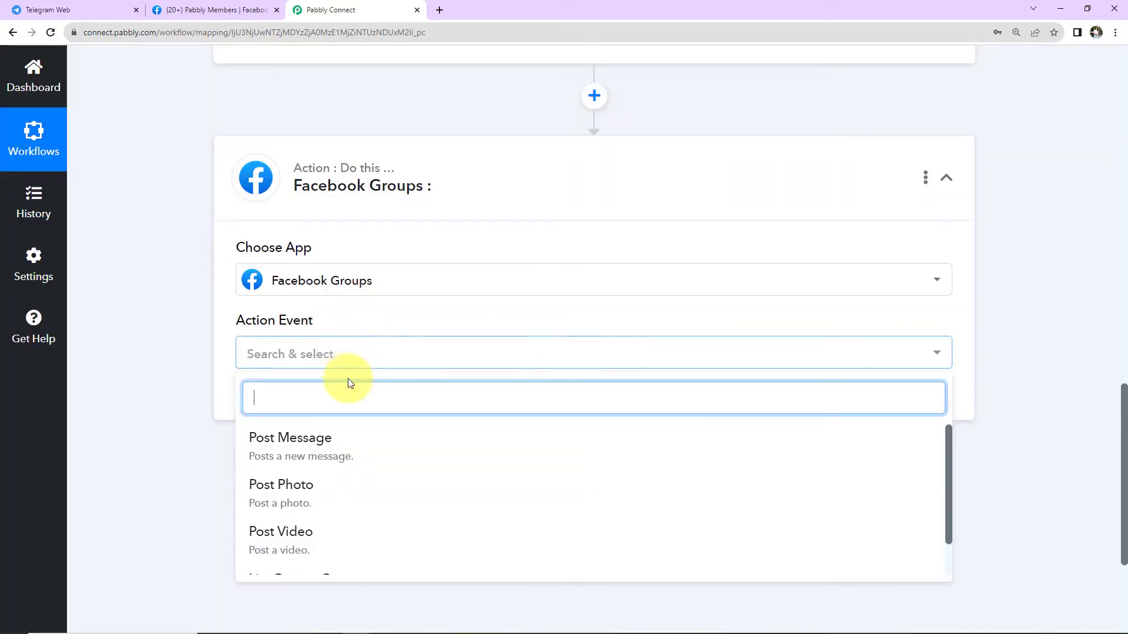
click(320, 445)
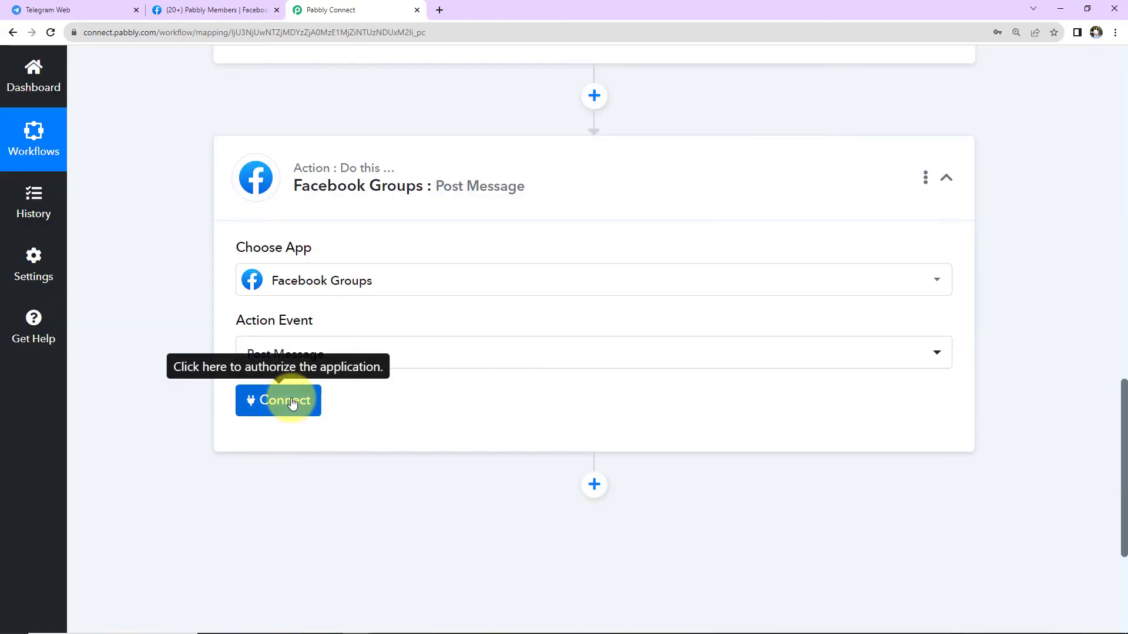
Add and authorize a new Facebook Groups connection so the Group, Message and Link fields appear.
click(290, 402)
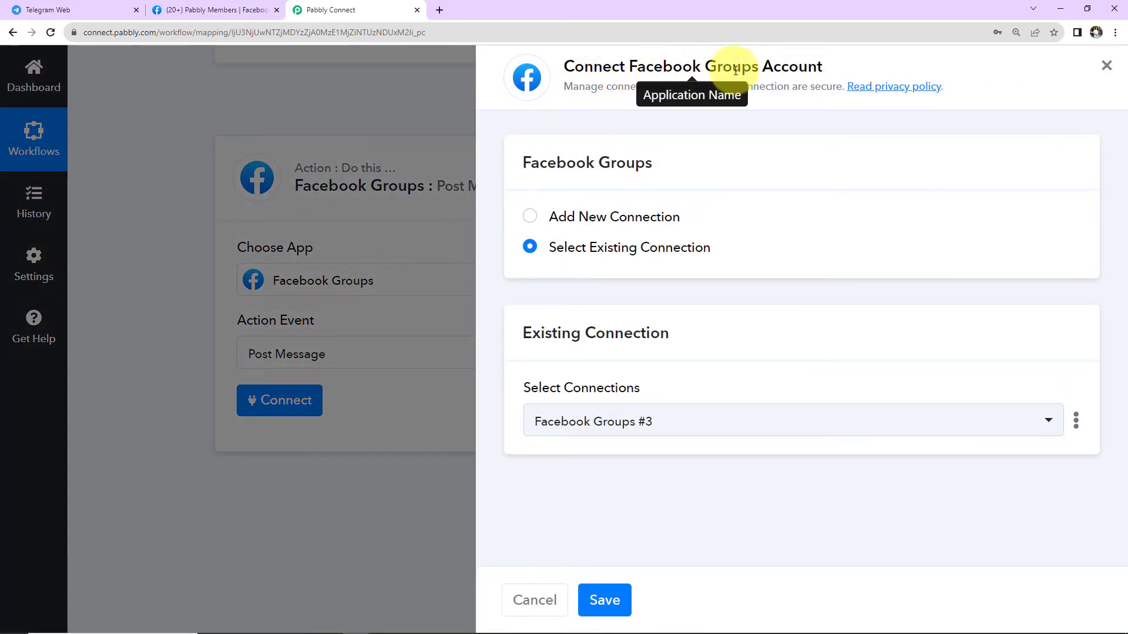
click(533, 218)
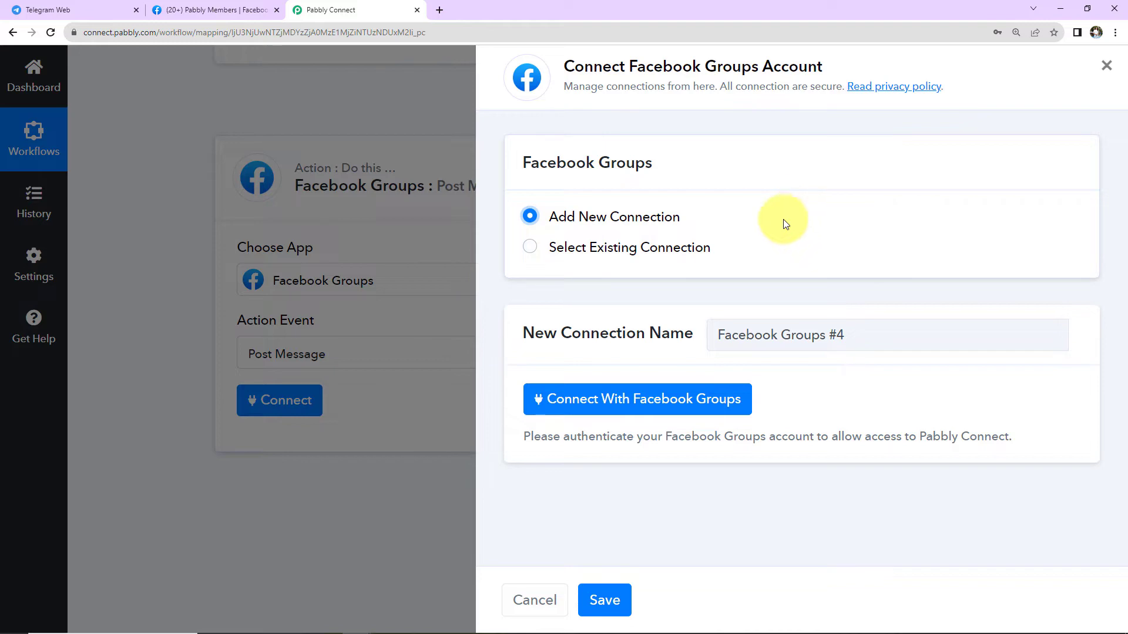
click(617, 399)
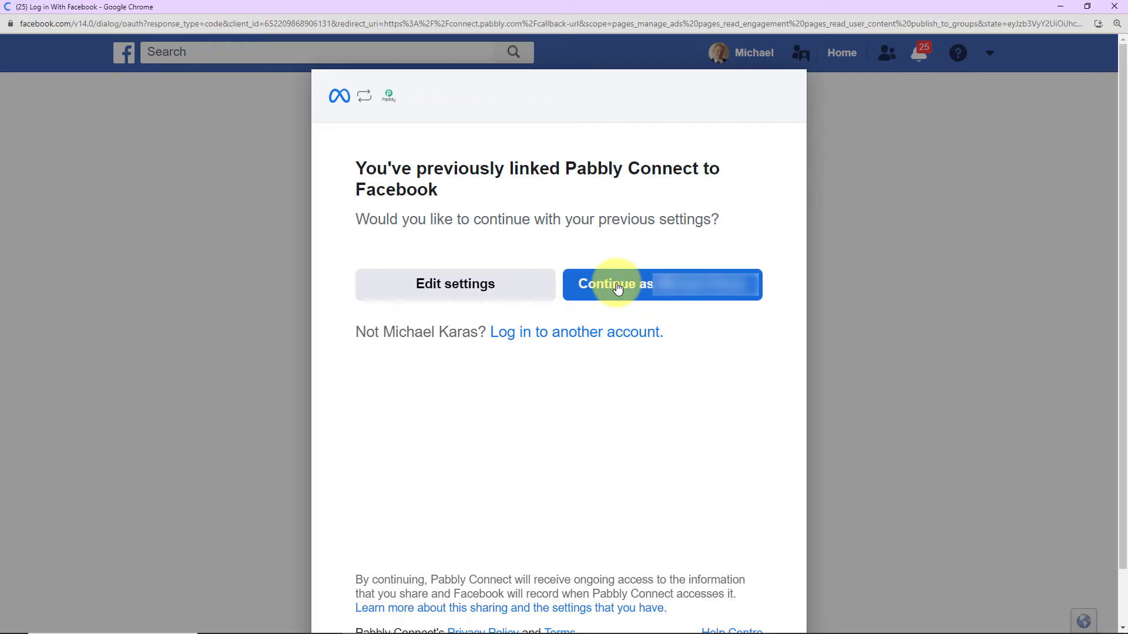
click(617, 285)
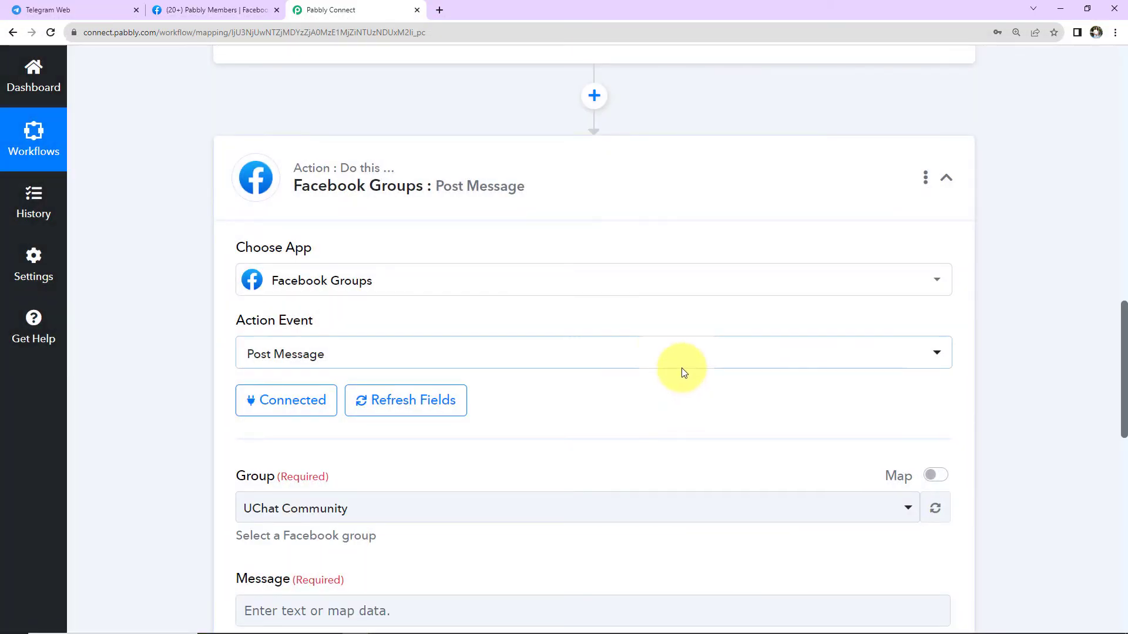
scroll(653, 333, down, 2)
scroll(653, 333, down, 2)
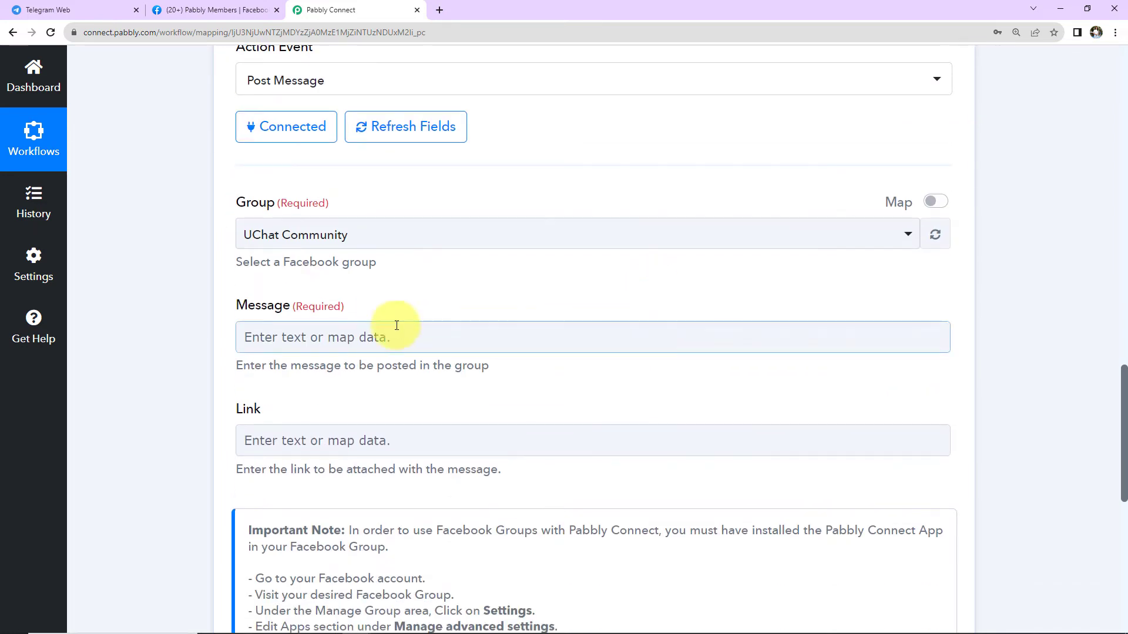
click(256, 328)
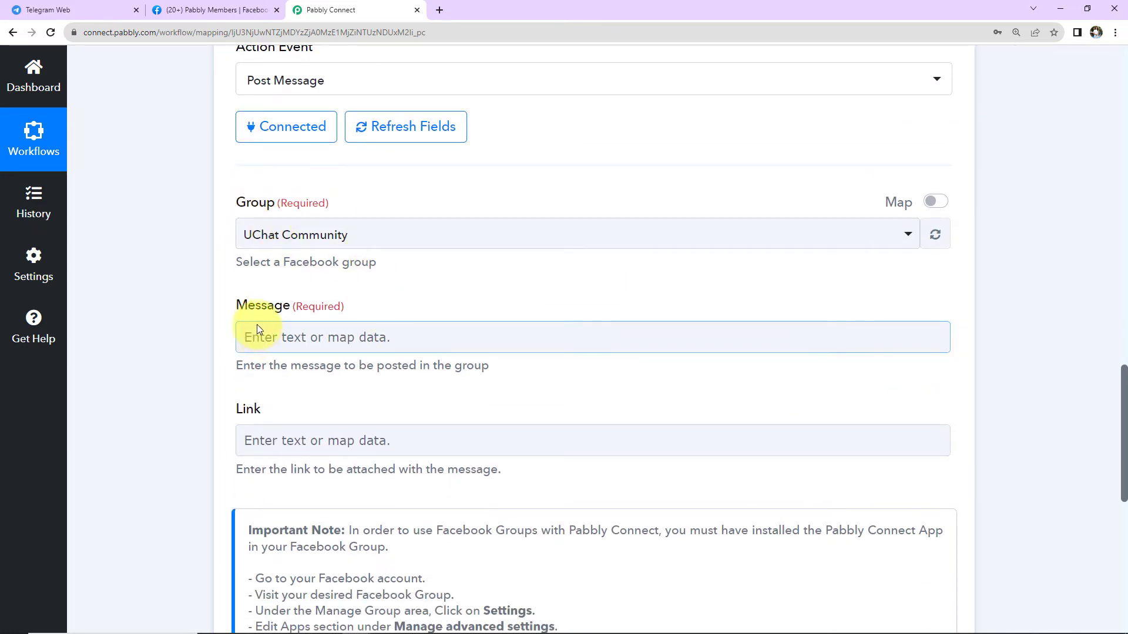
On Facebook, open Groups and expand the full list of groups you manage.
click(219, 13)
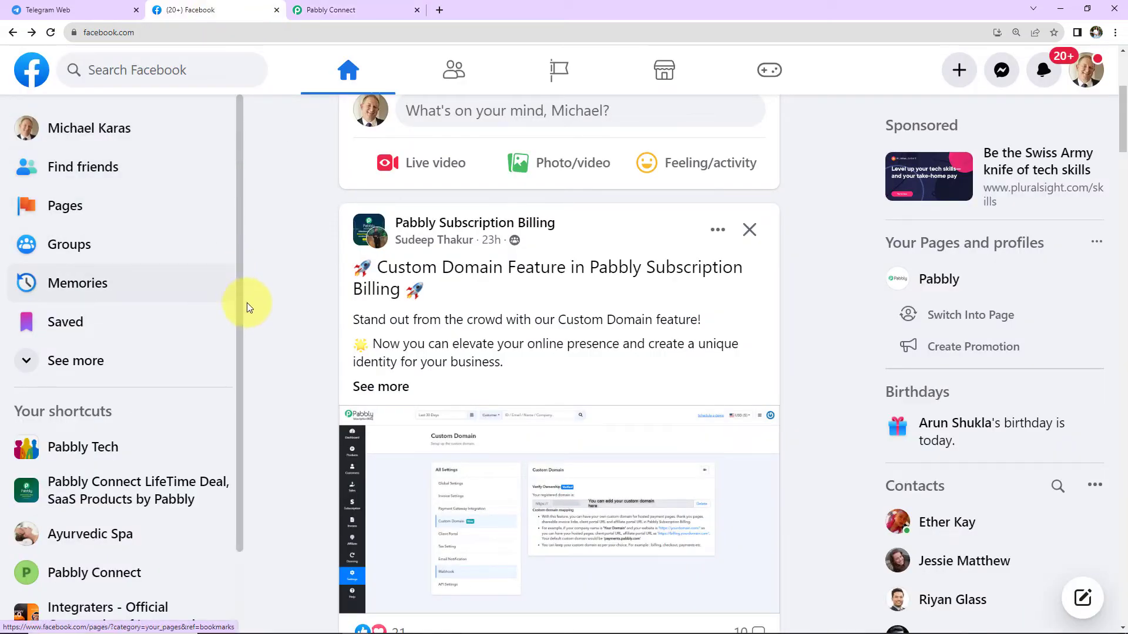
click(78, 247)
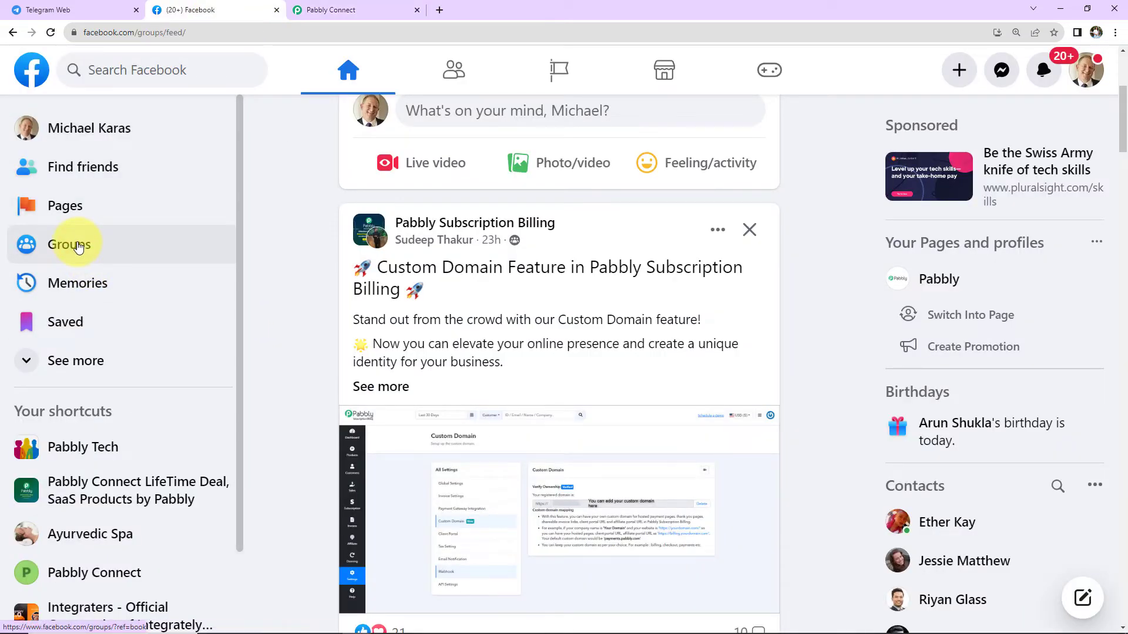
scroll(134, 393, down, 2)
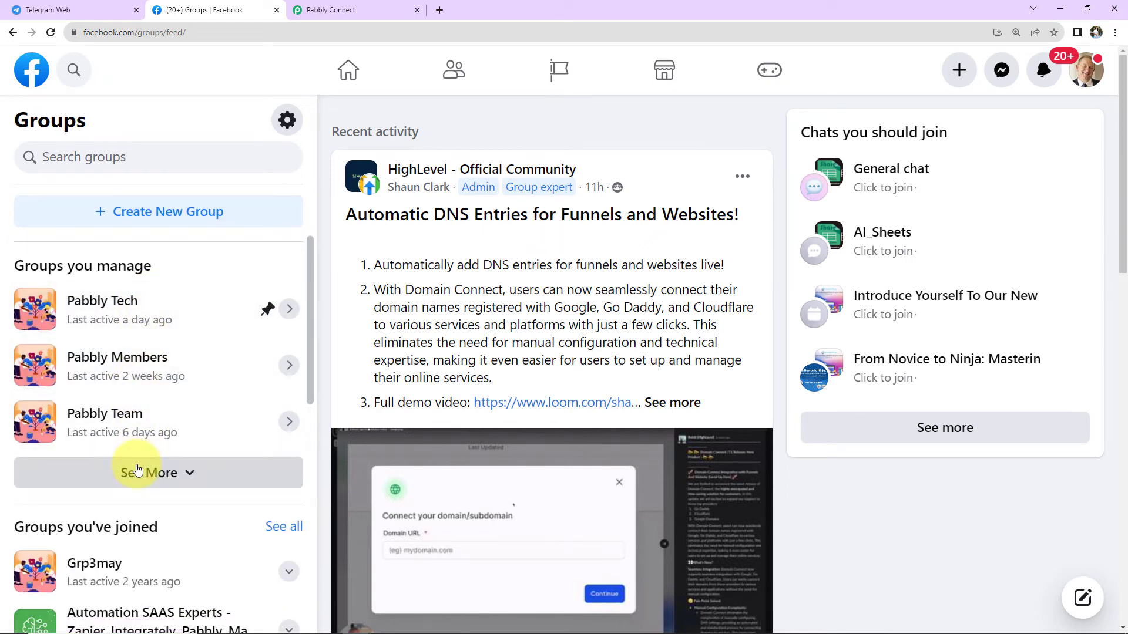
click(136, 472)
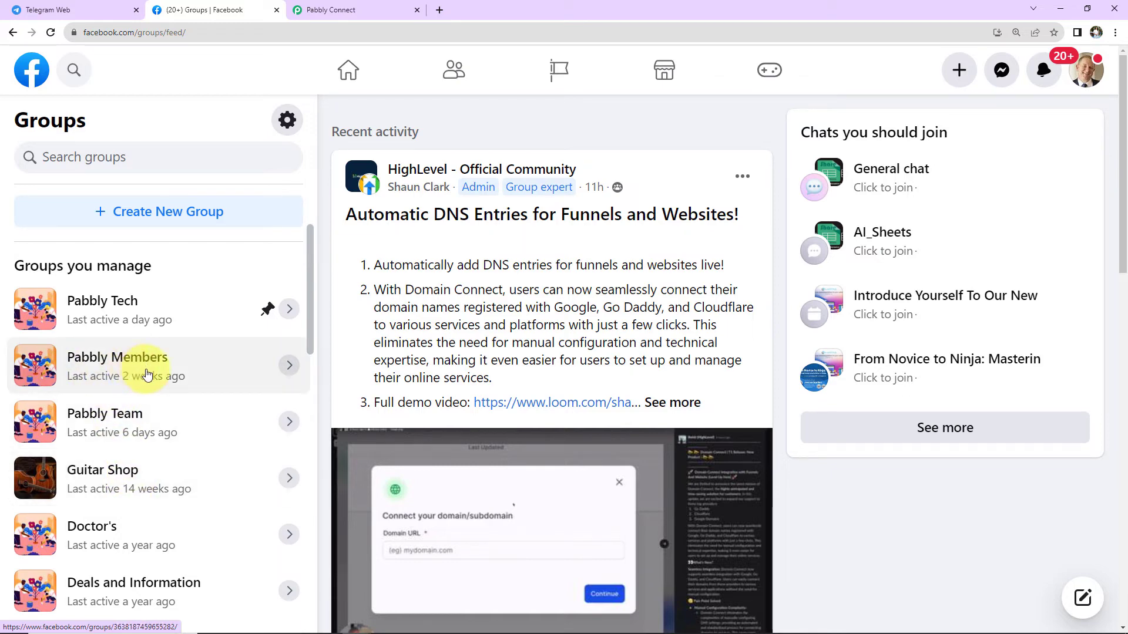
Set the Facebook Groups action's Group to Pabbly Members, searching 'pabb'.
click(320, 10)
click(347, 236)
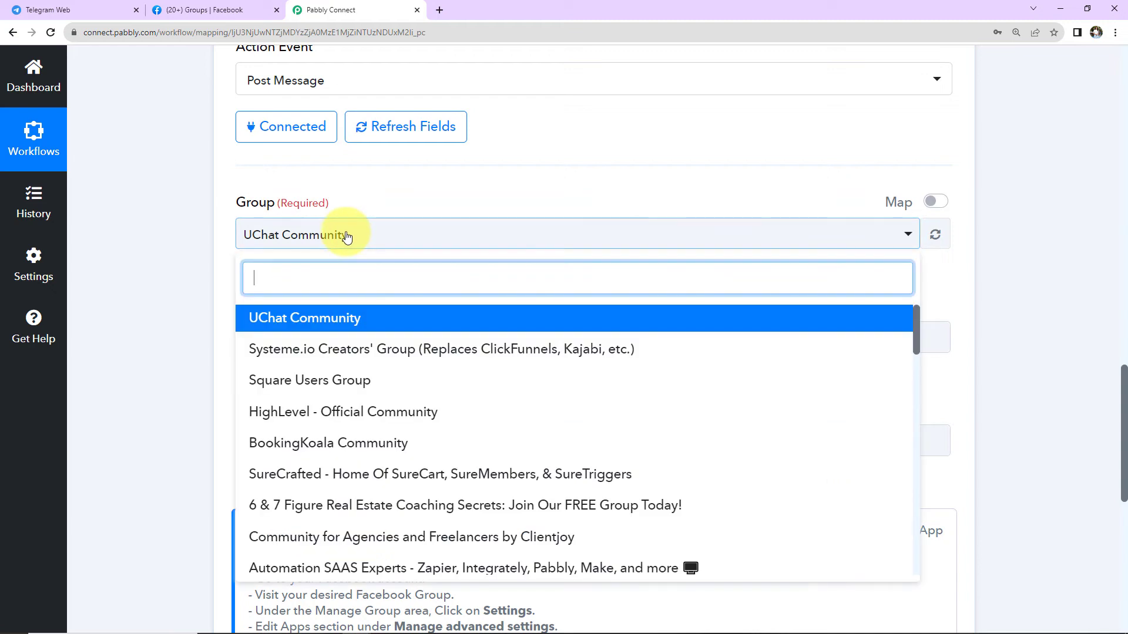
text(pabb)
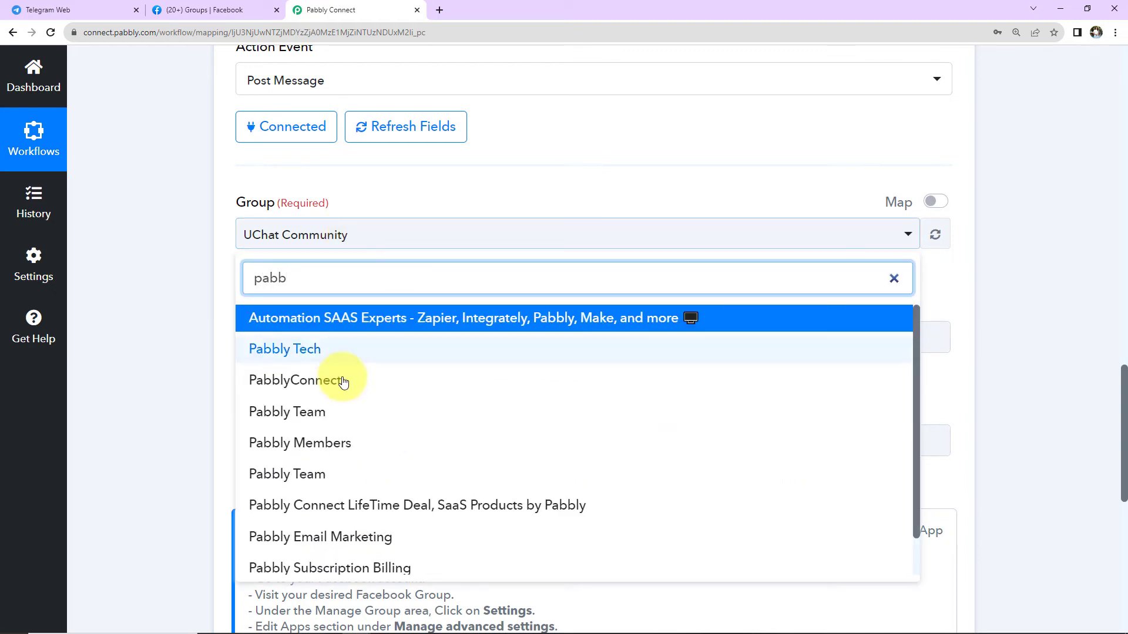
click(316, 445)
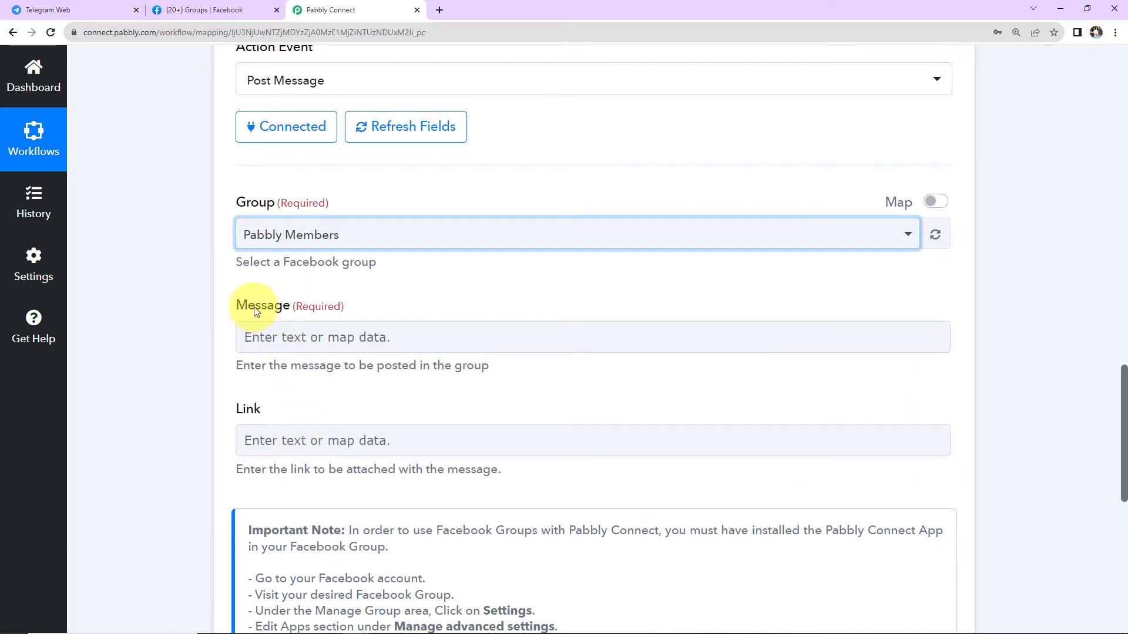
Map the Telegram Bot trigger's Message Text into the Message field.
click(285, 334)
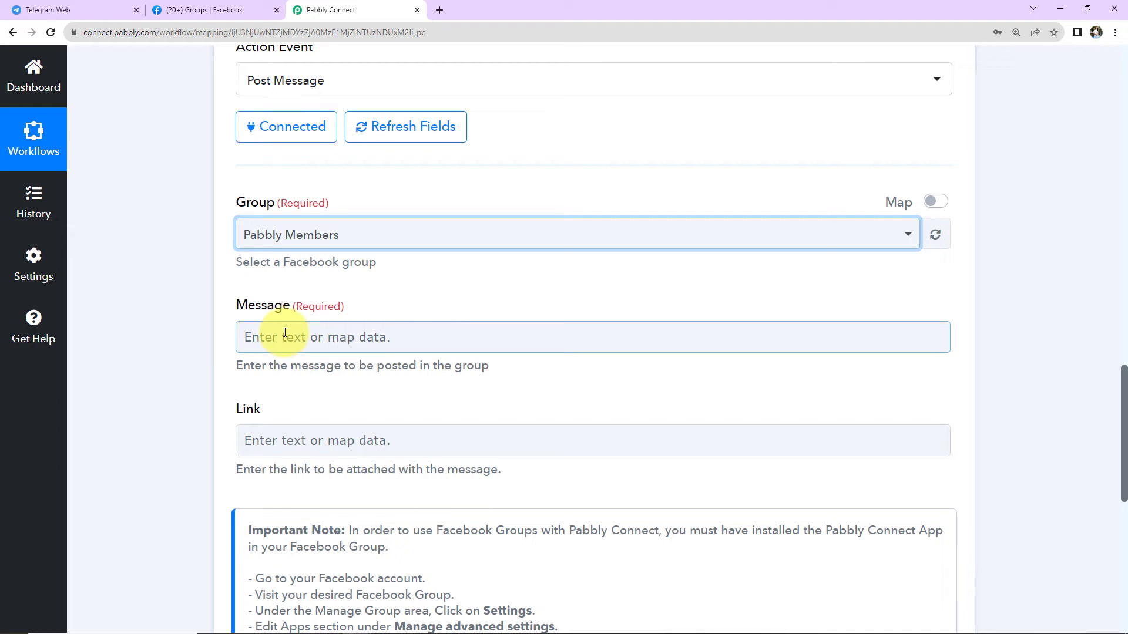
click(285, 333)
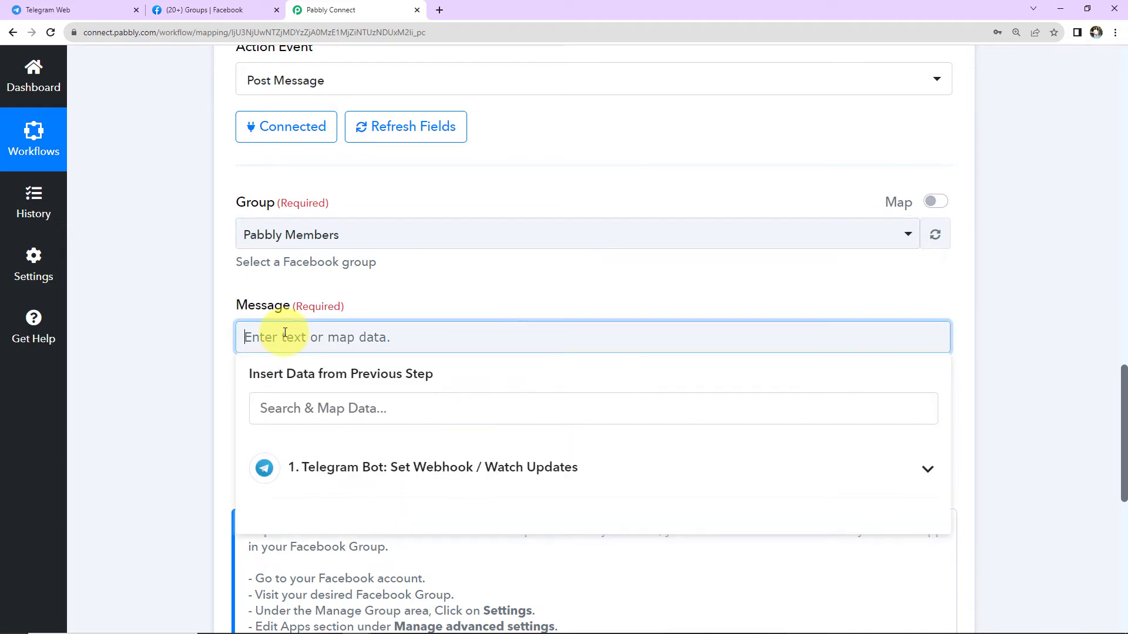
click(323, 482)
scroll(412, 476, down, 3)
scroll(352, 487, up, 3)
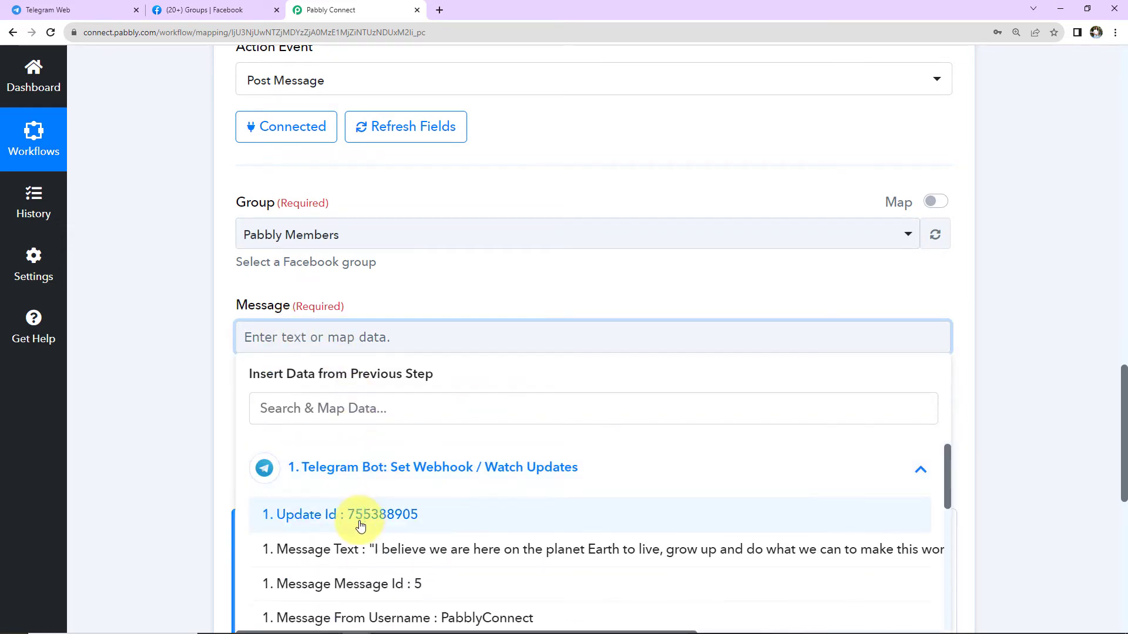
click(331, 558)
click(164, 377)
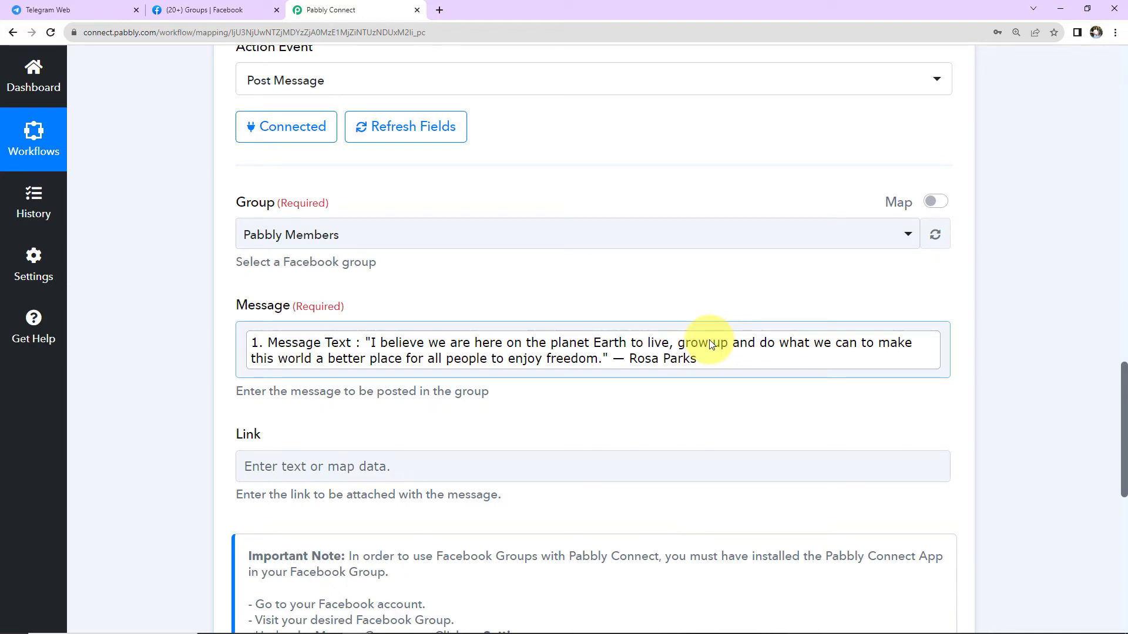
Save the Facebook action and send a test post, checking the returned post Id.
scroll(605, 452, down, 2)
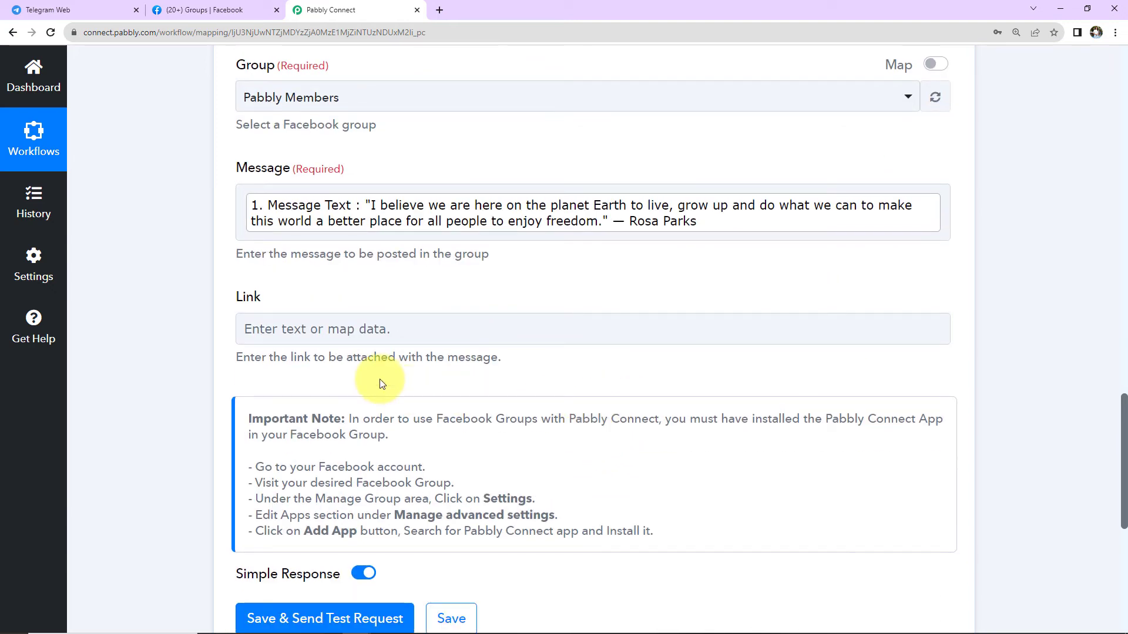
click(372, 329)
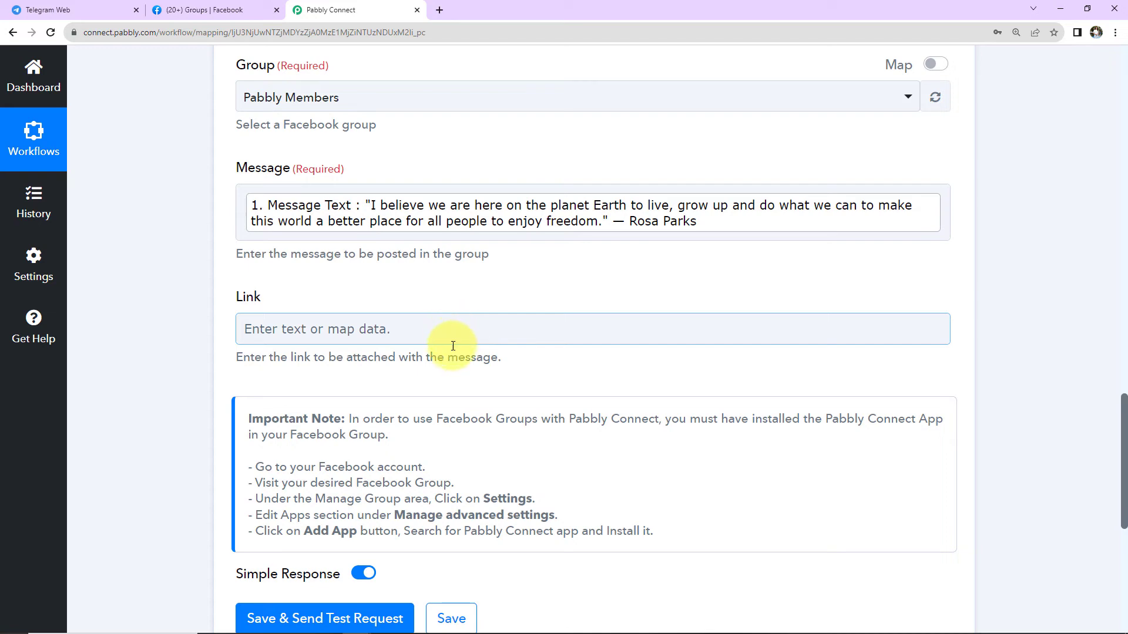
scroll(453, 346, down, 2)
click(338, 482)
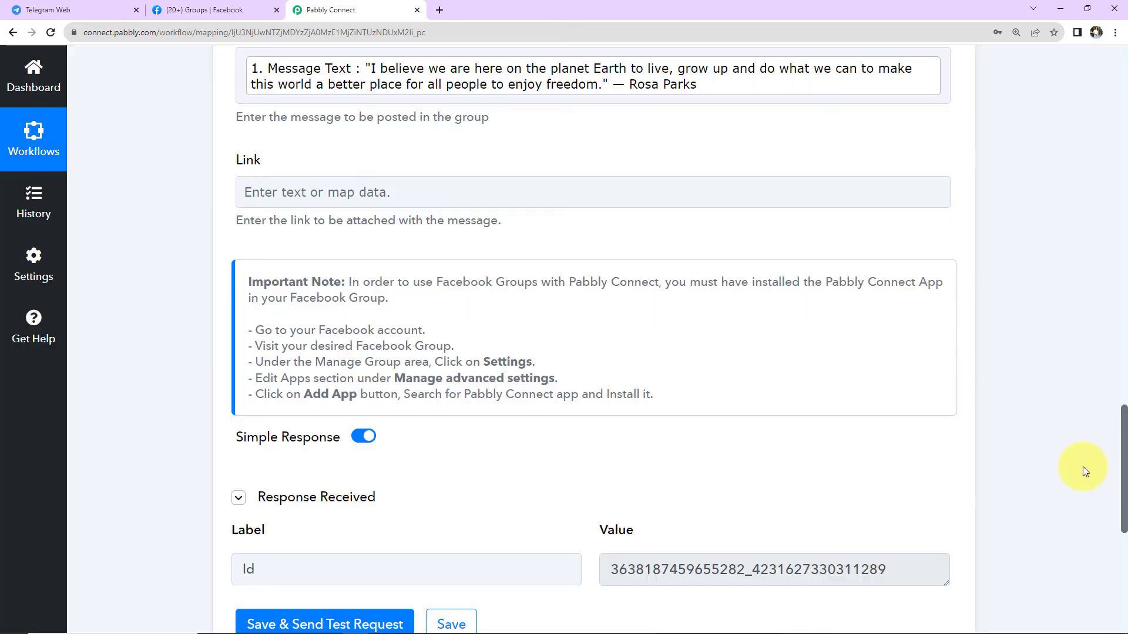
scroll(1034, 462, down, 2)
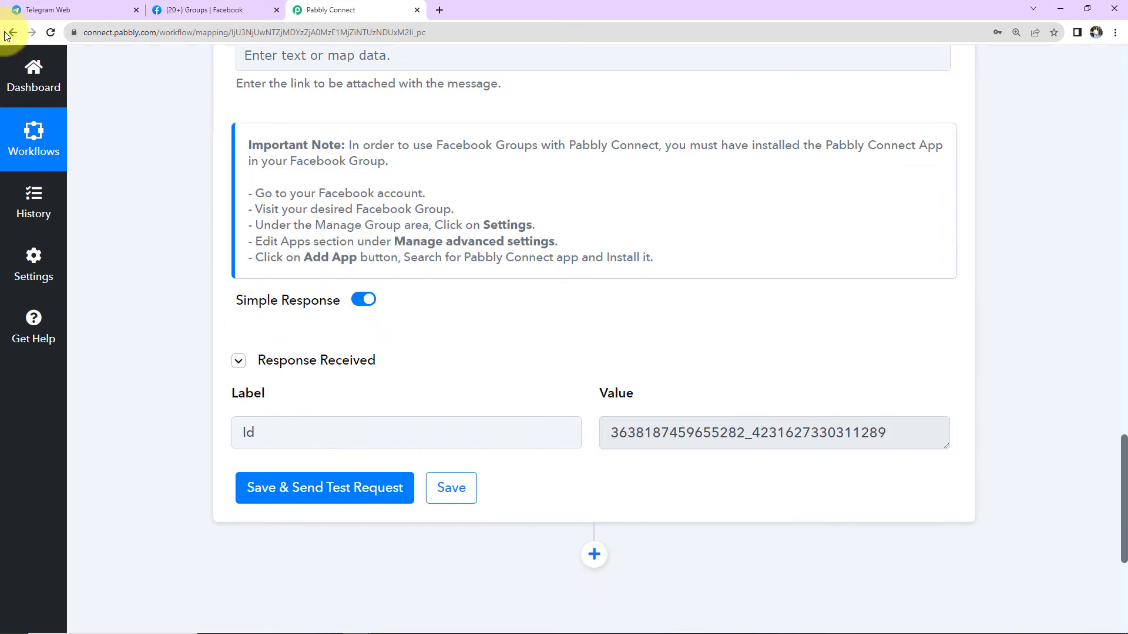
Open the Pabbly Members group on Facebook and locate the posted Rosa Parks quote.
click(220, 10)
click(94, 364)
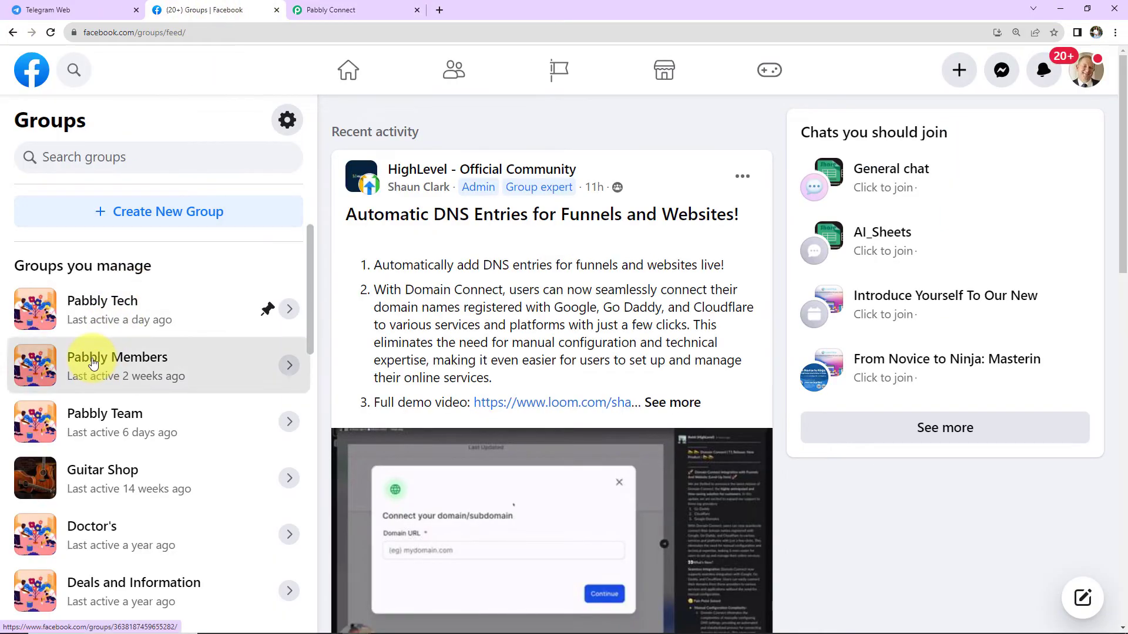
scroll(587, 403, down, 6)
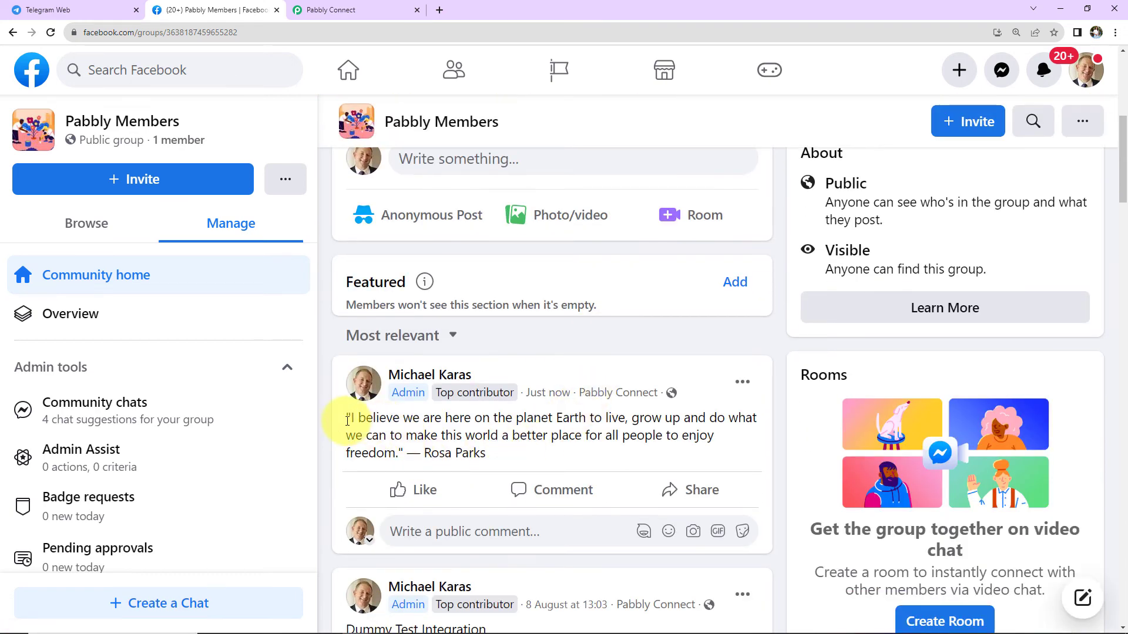
drag(347, 418, 504, 459)
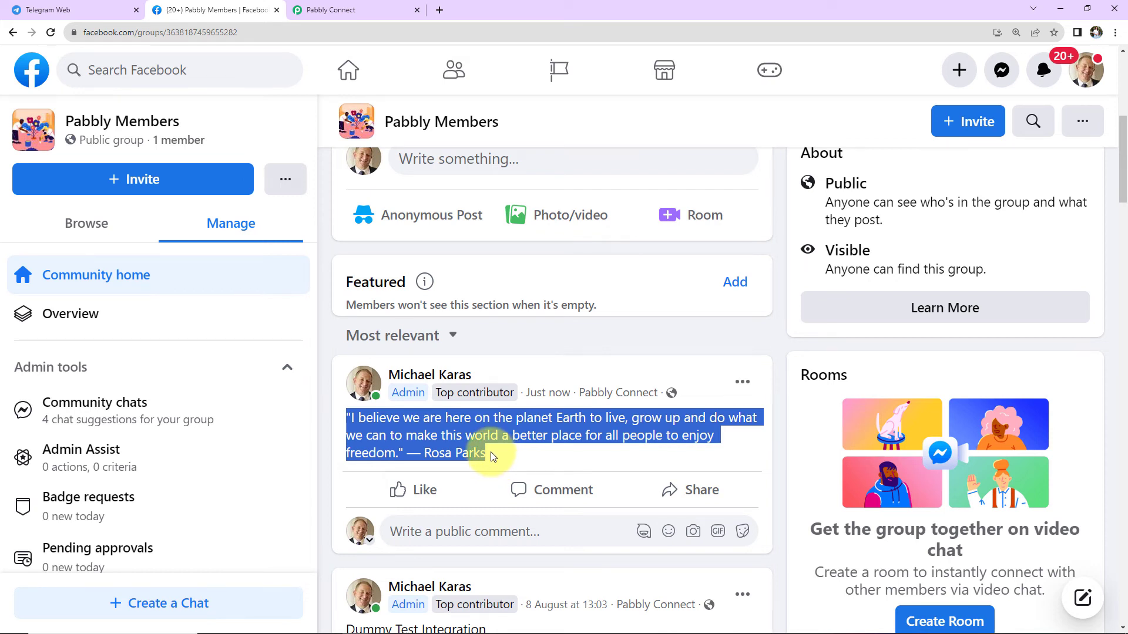
Paste and send the Etty Hillesum quote in the Telegram group, then return to Facebook.
click(41, 8)
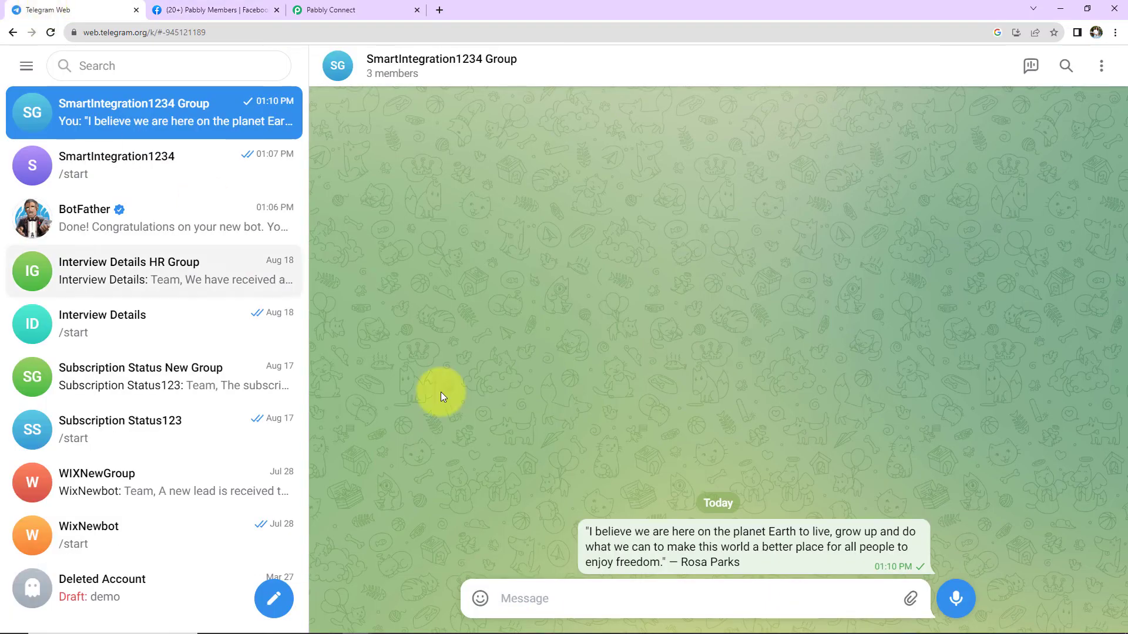
click(572, 597)
text("Sometimes the most important thing in a whole day is the rest we take between two deep breaths."— Etty Hillesum)
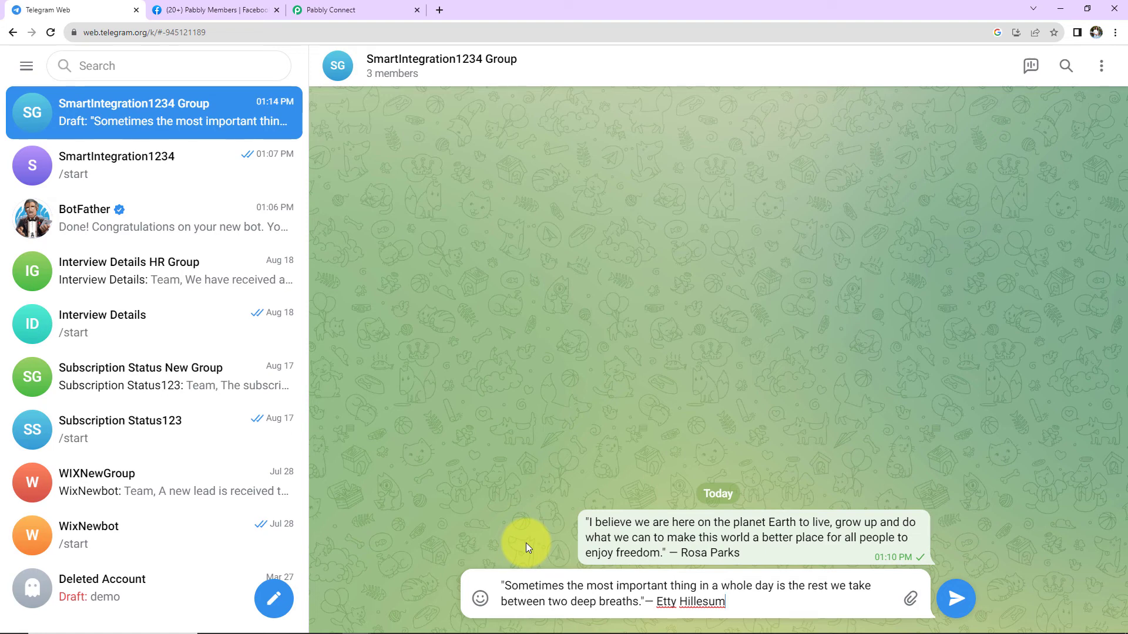
click(956, 597)
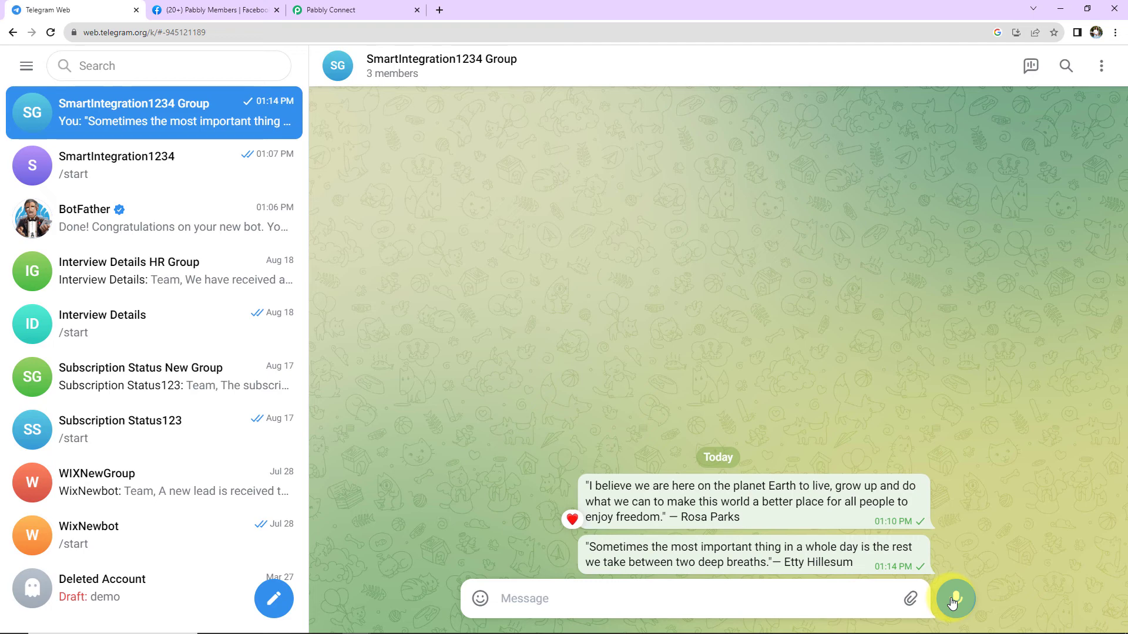
key(ctrl+Tab)
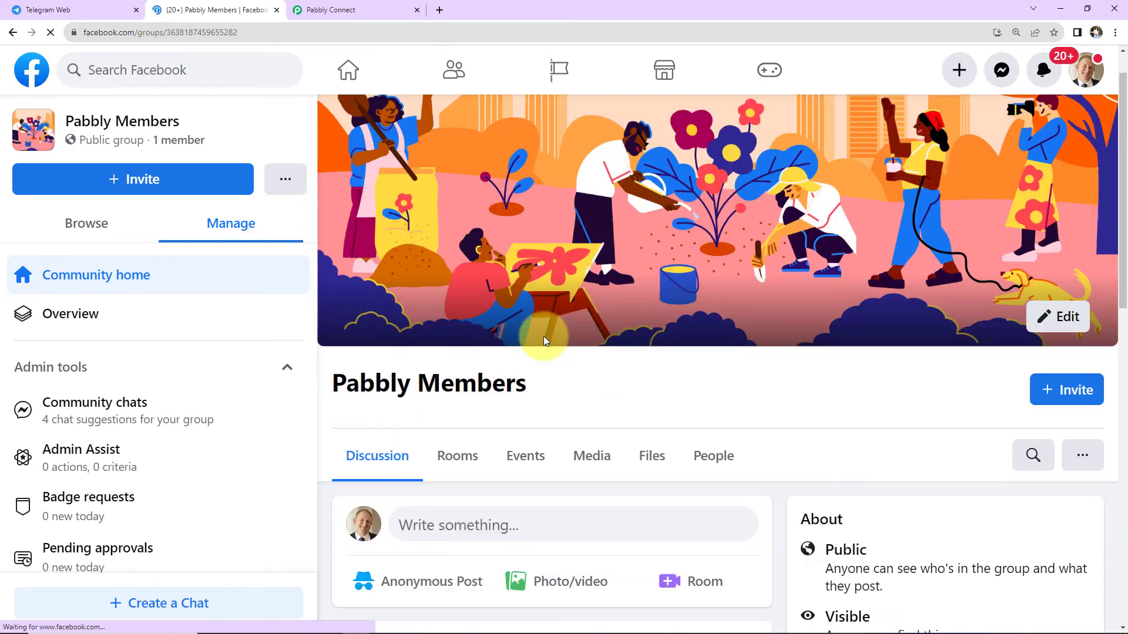
scroll(544, 340, down, 5)
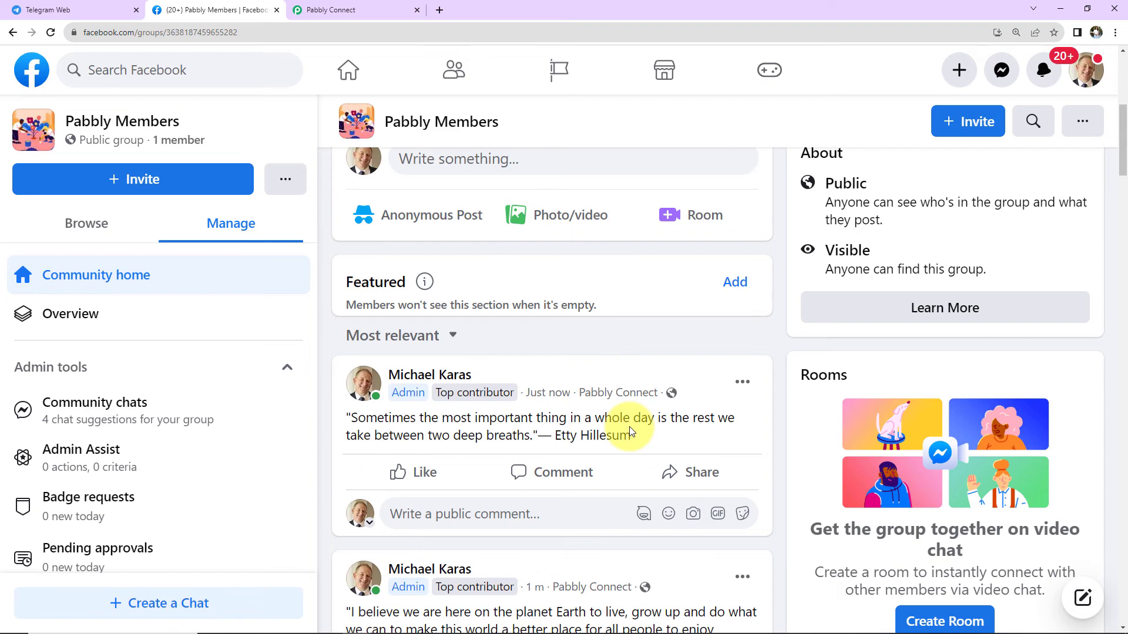
Collapse the Telegram Bot trigger and Facebook Groups Post Message action in the workflow.
click(372, 9)
click(947, 287)
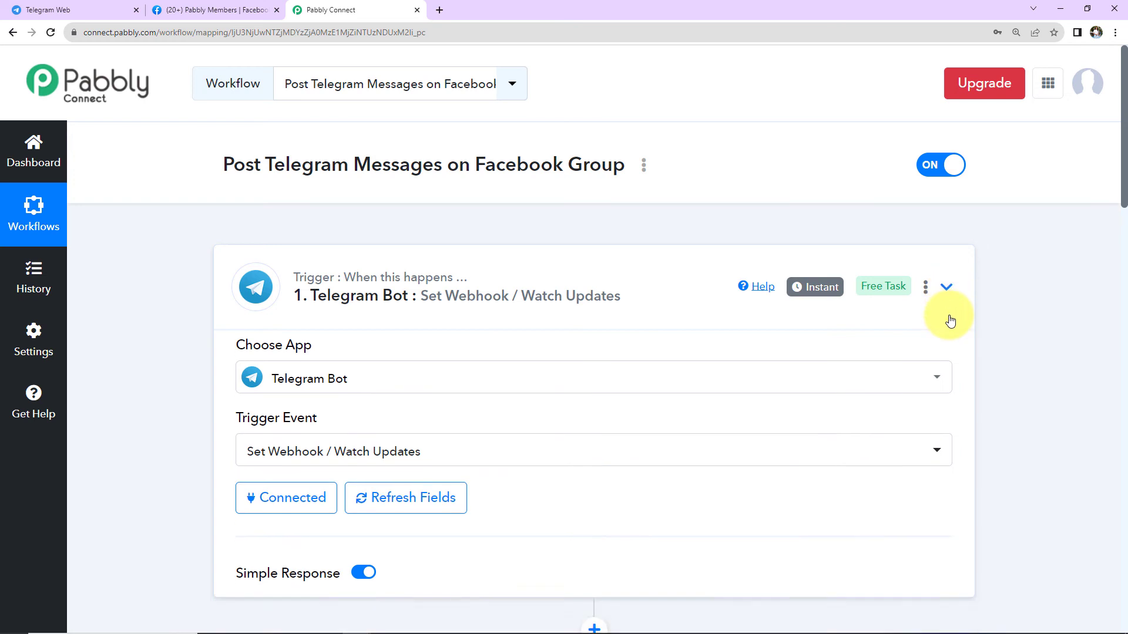
click(949, 448)
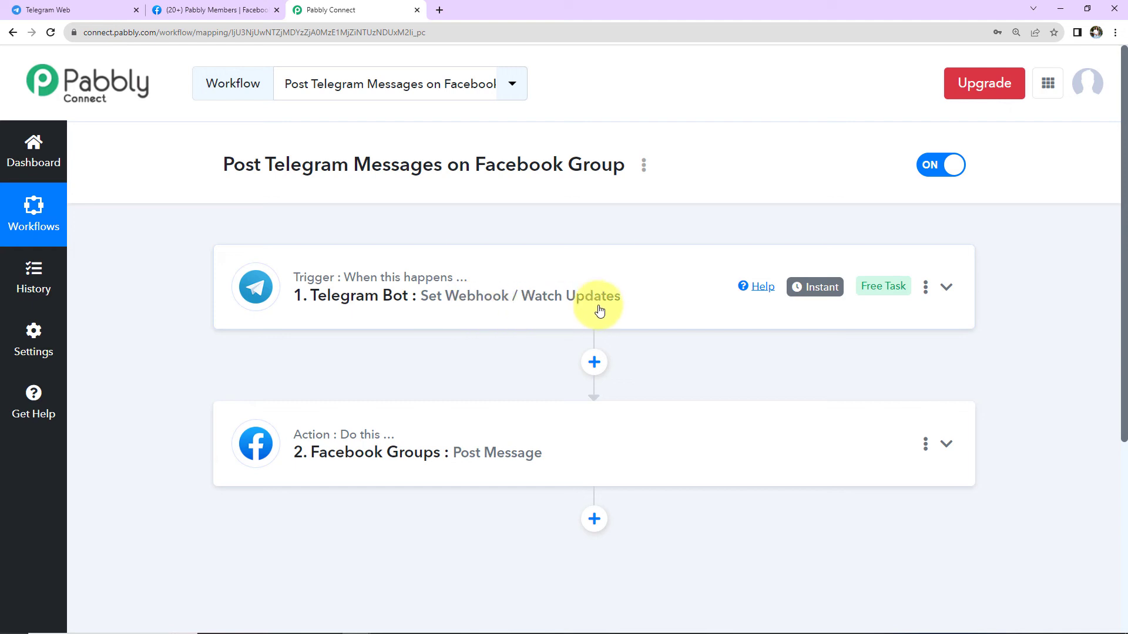
mouse_move(323, 447)
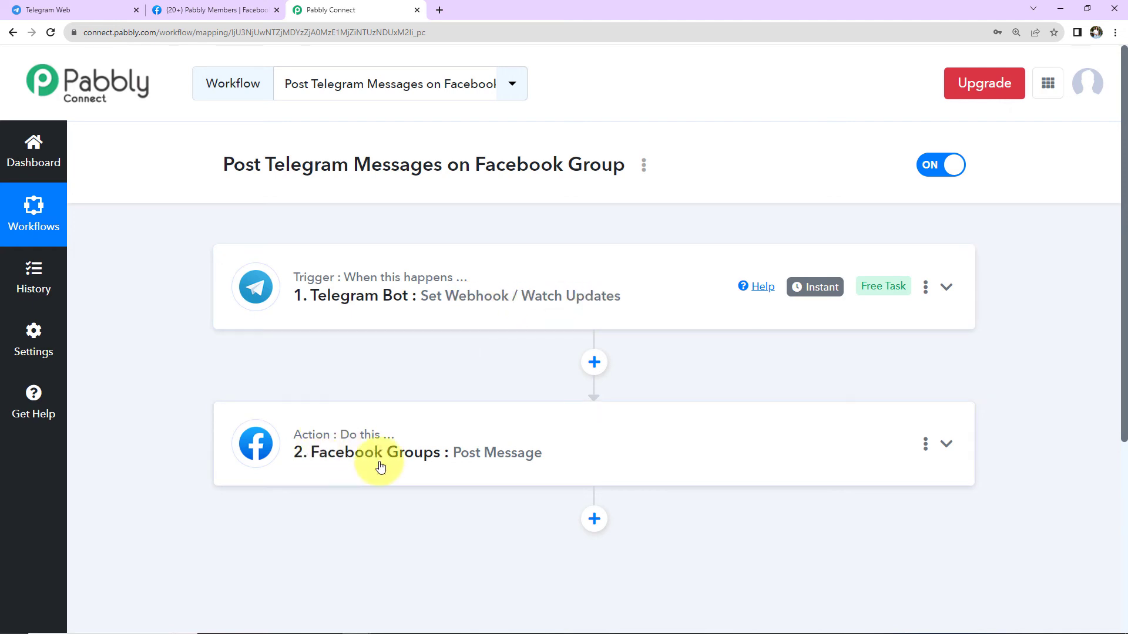